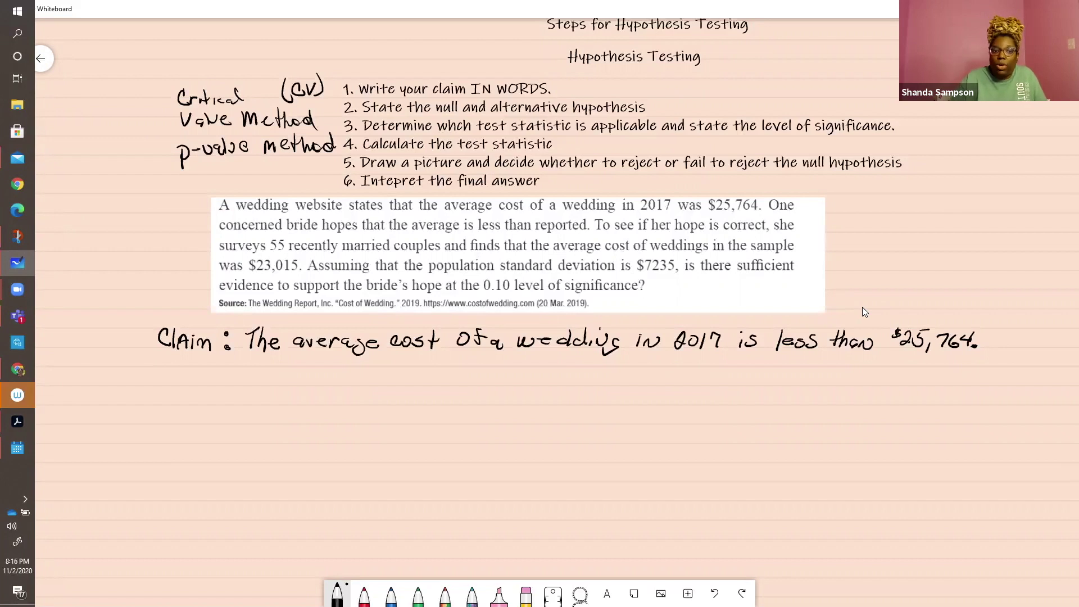
# Add circled step numbers 1 and 2, label H1, and underline 'average' in the claim.
pyautogui.moveTo(113, 332); pyautogui.dragTo(113, 346)
pyautogui.moveTo(115, 329)
pyautogui.mouseDown()
pyautogui.moveTo(105, 343)
pyautogui.moveTo(116, 329)
pyautogui.mouseUp()
pyautogui.moveTo(105, 378)
pyautogui.mouseDown()
pyautogui.moveTo(116, 388)
pyautogui.moveTo(114, 373)
pyautogui.mouseUp()
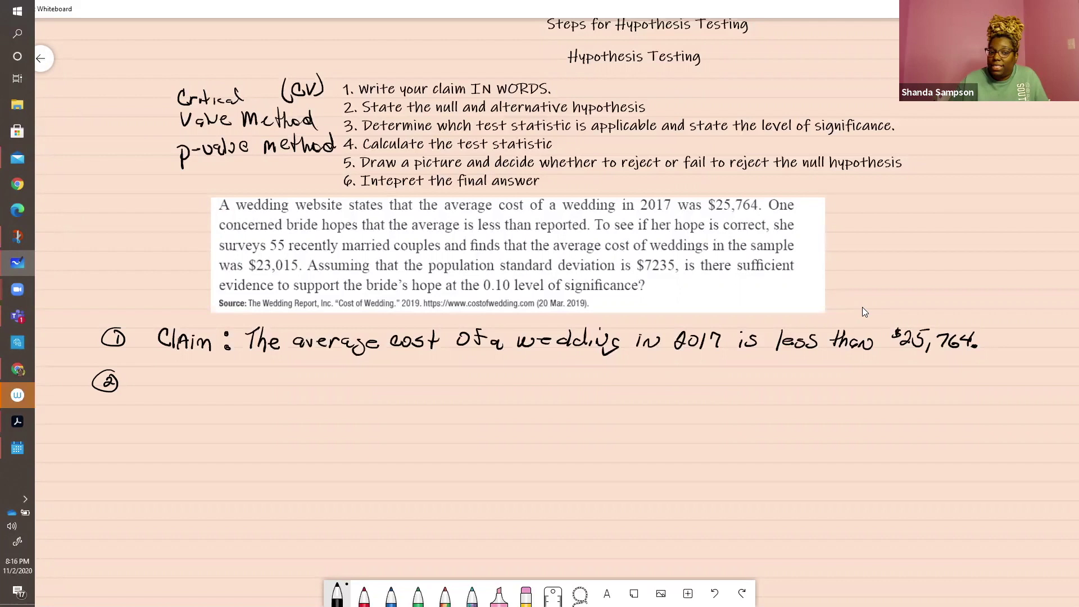
pyautogui.moveTo(163, 389)
pyautogui.mouseDown()
pyautogui.moveTo(164, 411)
pyautogui.moveTo(173, 408)
pyautogui.mouseUp()
pyautogui.moveTo(163, 400); pyautogui.dragTo(173, 398)
pyautogui.moveTo(178, 404); pyautogui.dragTo(182, 413)
pyautogui.moveTo(200, 393); pyautogui.dragTo(201, 395)
pyautogui.moveTo(201, 406); pyautogui.dragTo(201, 408)
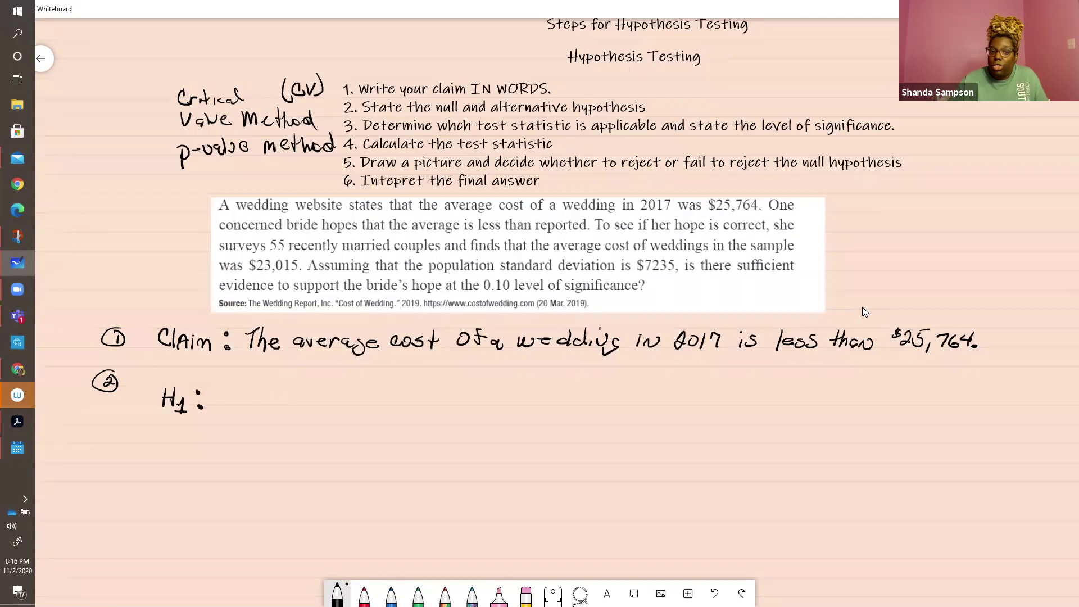
pyautogui.moveTo(293, 352); pyautogui.dragTo(379, 350)
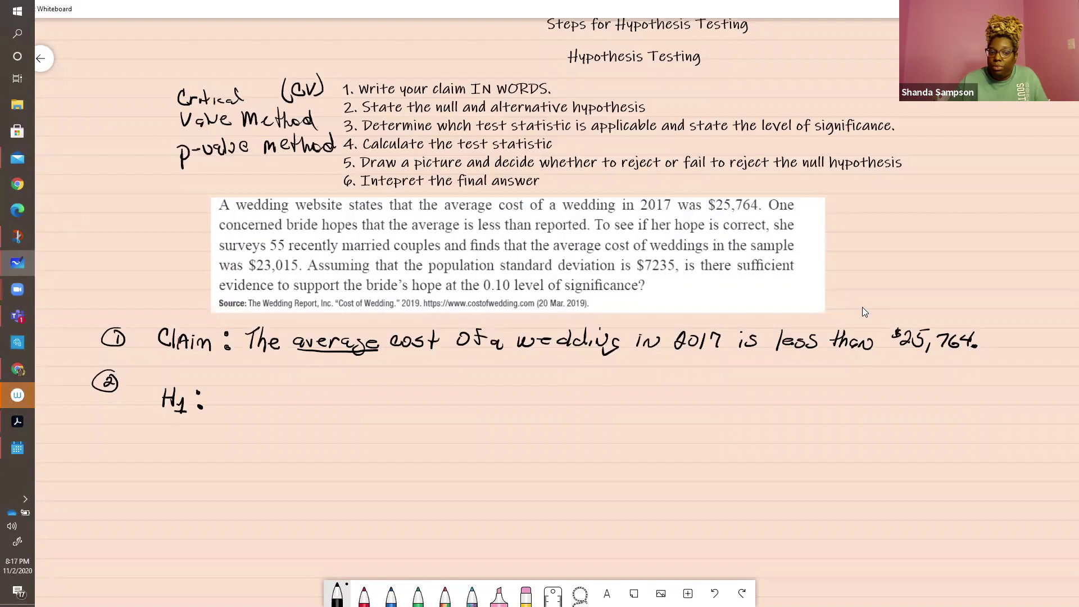
# Complete the alternative hypothesis as H1: μ < 25,764.
pyautogui.moveTo(215, 394); pyautogui.dragTo(258, 407)
pyautogui.moveTo(278, 393); pyautogui.dragTo(310, 411)
pyautogui.moveTo(319, 392)
pyautogui.mouseDown()
pyautogui.moveTo(325, 408)
pyautogui.moveTo(364, 396)
pyautogui.mouseUp()
pyautogui.moveTo(363, 386); pyautogui.dragTo(363, 401)
# Write the null hypothesis Ho: μ = 25764 above the H1 line.
pyautogui.moveTo(166, 363); pyautogui.dragTo(166, 383)
pyautogui.moveTo(178, 359)
pyautogui.mouseDown()
pyautogui.moveTo(175, 380)
pyautogui.moveTo(241, 377)
pyautogui.mouseUp()
pyautogui.moveTo(252, 381)
pyautogui.mouseDown()
pyautogui.moveTo(267, 381)
pyautogui.moveTo(266, 370)
pyautogui.moveTo(296, 383)
pyautogui.mouseUp()
pyautogui.moveTo(304, 366); pyautogui.dragTo(299, 384)
pyautogui.moveTo(305, 367)
pyautogui.mouseDown()
pyautogui.moveTo(336, 373)
pyautogui.moveTo(326, 383)
pyautogui.moveTo(336, 370)
pyautogui.moveTo(367, 382)
pyautogui.mouseUp()
# Scroll down and start step 3 with a circled 3.
pyautogui.scroll(-2, 862, 306)
pyautogui.moveTo(30, 237)
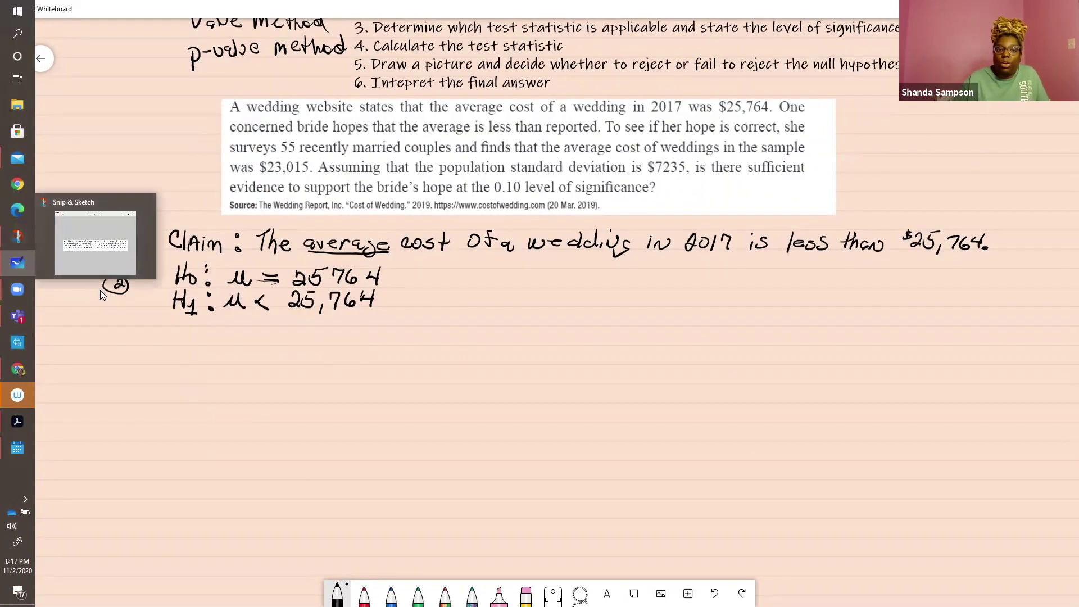
pyautogui.click(123, 356)
pyautogui.moveTo(114, 350)
pyautogui.mouseDown()
pyautogui.moveTo(115, 362)
pyautogui.moveTo(103, 362)
pyautogui.moveTo(126, 344)
pyautogui.mouseUp()
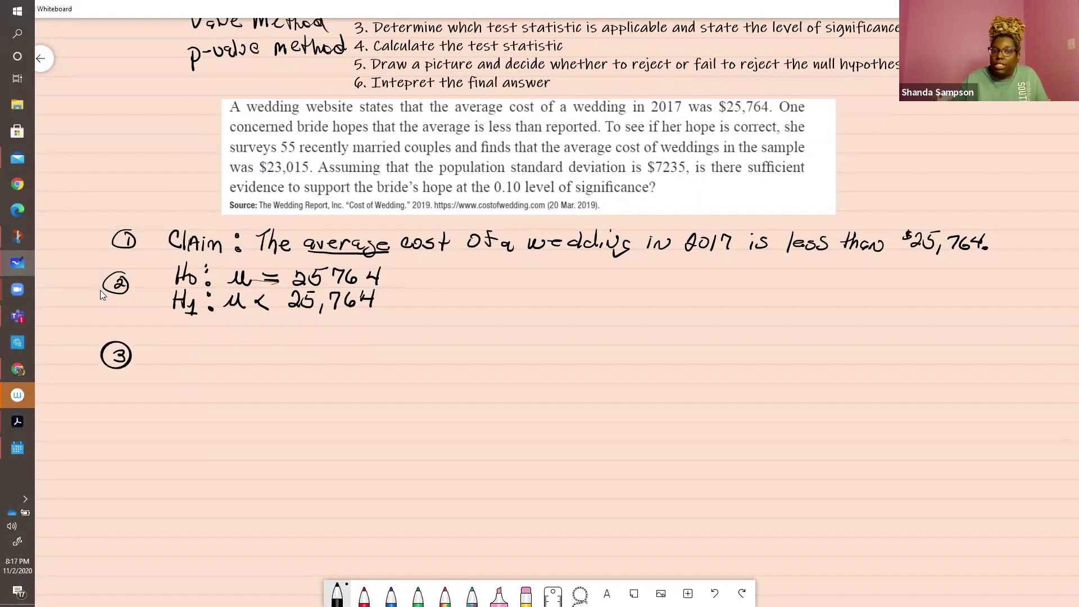
# Write μ = 25,764, underline the 55 surveyed couples, and record n = 55.
pyautogui.moveTo(148, 364); pyautogui.dragTo(309, 371)
pyautogui.moveTo(230, 156); pyautogui.dragTo(388, 159)
pyautogui.moveTo(324, 368); pyautogui.dragTo(351, 364)
pyautogui.moveTo(367, 354)
pyautogui.mouseDown()
pyautogui.moveTo(357, 368)
pyautogui.moveTo(374, 368)
pyautogui.mouseUp()
pyautogui.moveTo(398, 363); pyautogui.dragTo(396, 371)
# Underline 'average cost of' and $23,015 in the problem, then write x̄ = 23015.
pyautogui.moveTo(564, 160); pyautogui.dragTo(653, 159)
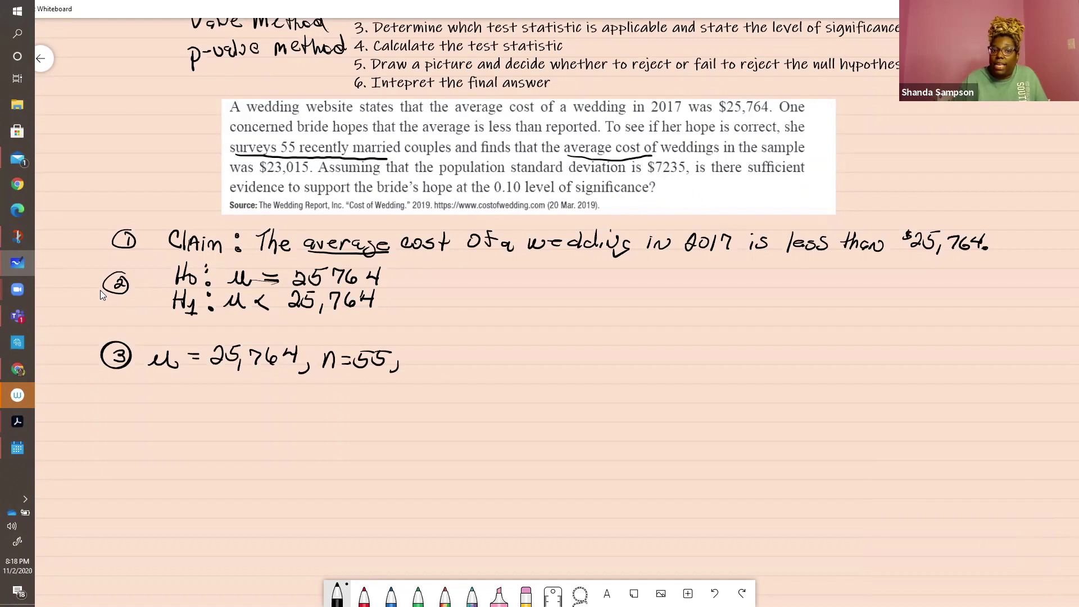
pyautogui.moveTo(240, 173); pyautogui.dragTo(310, 173)
pyautogui.moveTo(422, 350); pyautogui.dragTo(438, 364)
pyautogui.moveTo(438, 351)
pyautogui.mouseDown()
pyautogui.moveTo(423, 363)
pyautogui.moveTo(440, 347)
pyautogui.moveTo(459, 352)
pyautogui.mouseUp()
pyautogui.moveTo(449, 359)
pyautogui.mouseDown()
pyautogui.moveTo(486, 357)
pyautogui.moveTo(476, 365)
pyautogui.mouseUp()
pyautogui.moveTo(498, 349); pyautogui.dragTo(510, 363)
pyautogui.moveTo(520, 348); pyautogui.dragTo(516, 363)
# Underline the population standard deviation, record σ = 7235 and α = .10, and tick σ.
pyautogui.moveTo(526, 348)
pyautogui.mouseDown()
pyautogui.moveTo(536, 345)
pyautogui.moveTo(537, 375)
pyautogui.mouseUp()
pyautogui.moveTo(438, 173); pyautogui.dragTo(690, 179)
pyautogui.moveTo(569, 354); pyautogui.dragTo(604, 351)
pyautogui.moveTo(591, 360); pyautogui.dragTo(605, 360)
pyautogui.moveTo(610, 350); pyautogui.dragTo(616, 363)
pyautogui.moveTo(624, 351); pyautogui.dragTo(635, 363)
pyautogui.moveTo(637, 348); pyautogui.dragTo(646, 363)
pyautogui.moveTo(651, 348)
pyautogui.mouseDown()
pyautogui.moveTo(665, 364)
pyautogui.moveTo(709, 363)
pyautogui.mouseUp()
pyautogui.moveTo(719, 354); pyautogui.dragTo(766, 347)
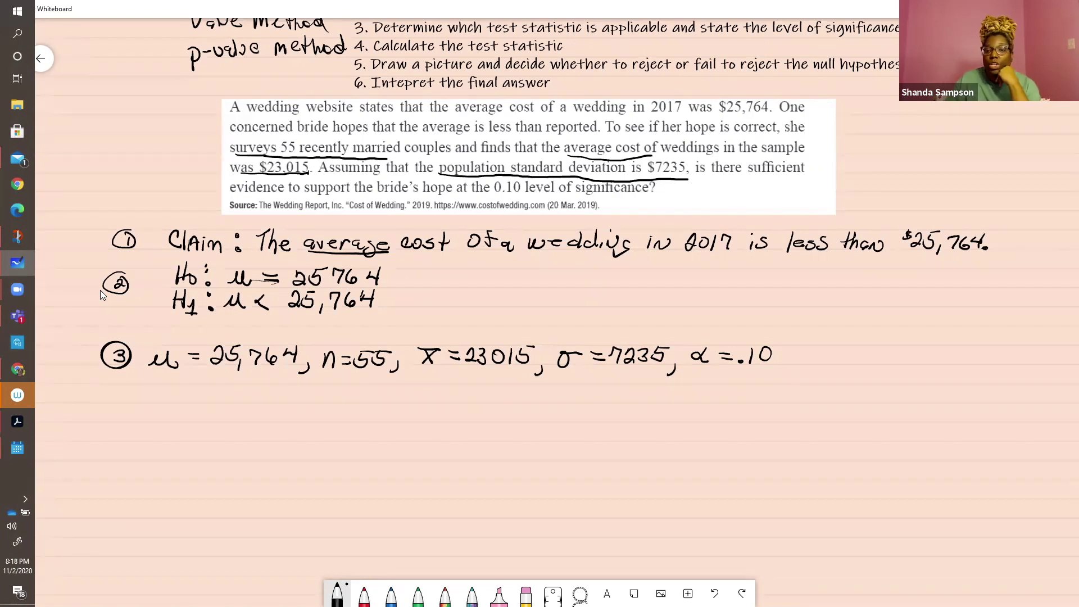
pyautogui.moveTo(602, 332)
pyautogui.mouseDown()
pyautogui.moveTo(642, 313)
pyautogui.moveTo(645, 329)
pyautogui.moveTo(680, 318)
pyautogui.mouseUp()
# Write the formula Ztest = (x̄ − μ) / (σ/√n).
pyautogui.moveTo(181, 387); pyautogui.dragTo(207, 412)
pyautogui.moveTo(197, 403); pyautogui.dragTo(218, 414)
pyautogui.moveTo(234, 397)
pyautogui.mouseDown()
pyautogui.moveTo(236, 413)
pyautogui.moveTo(280, 395)
pyautogui.mouseUp()
pyautogui.moveTo(269, 401); pyautogui.dragTo(322, 398)
pyautogui.moveTo(320, 387)
pyautogui.mouseDown()
pyautogui.moveTo(309, 400)
pyautogui.moveTo(321, 383)
pyautogui.moveTo(378, 394)
pyautogui.mouseUp()
pyautogui.moveTo(291, 401)
pyautogui.mouseDown()
pyautogui.moveTo(393, 399)
pyautogui.moveTo(331, 415)
pyautogui.moveTo(349, 439)
pyautogui.mouseUp()
pyautogui.moveTo(337, 447); pyautogui.dragTo(347, 460)
# Substitute the values as (23,015 − 25,764) / (7235/√55) =.
pyautogui.moveTo(415, 405); pyautogui.dragTo(428, 404)
pyautogui.moveTo(415, 412); pyautogui.dragTo(477, 409)
pyautogui.moveTo(494, 392); pyautogui.dragTo(507, 404)
pyautogui.moveTo(513, 389)
pyautogui.mouseDown()
pyautogui.moveTo(510, 403)
pyautogui.moveTo(530, 386)
pyautogui.moveTo(569, 403)
pyautogui.mouseUp()
pyautogui.moveTo(576, 388)
pyautogui.mouseDown()
pyautogui.moveTo(573, 402)
pyautogui.moveTo(600, 403)
pyautogui.mouseUp()
pyautogui.moveTo(619, 386); pyautogui.dragTo(613, 395)
pyautogui.moveTo(631, 388); pyautogui.dragTo(640, 398)
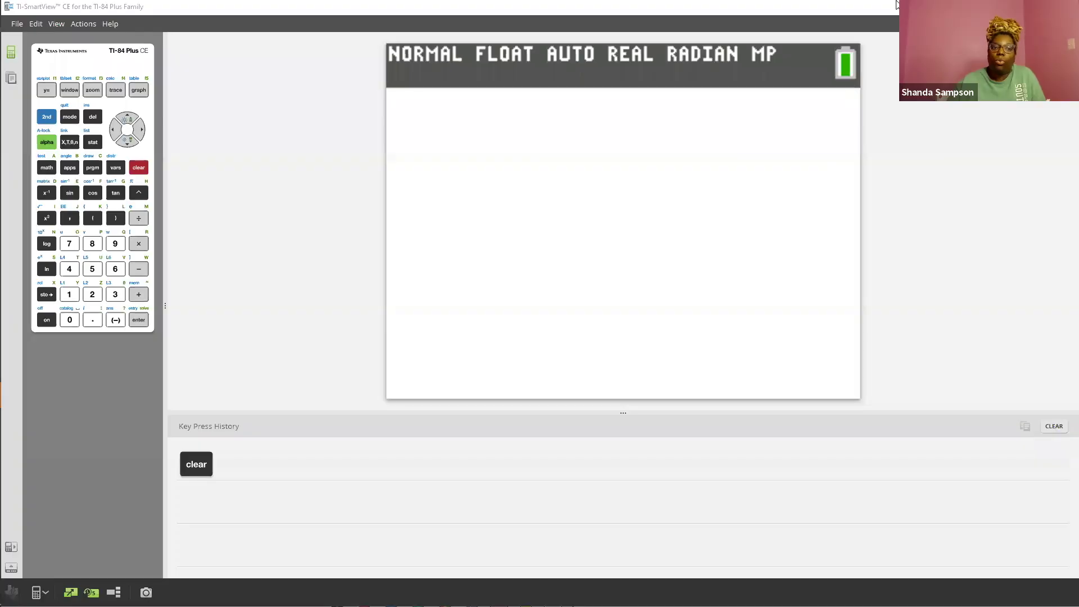
# In TI-SmartView CE, open 1:Z-Test from the STAT TESTS menu.
pyautogui.click(17, 343)
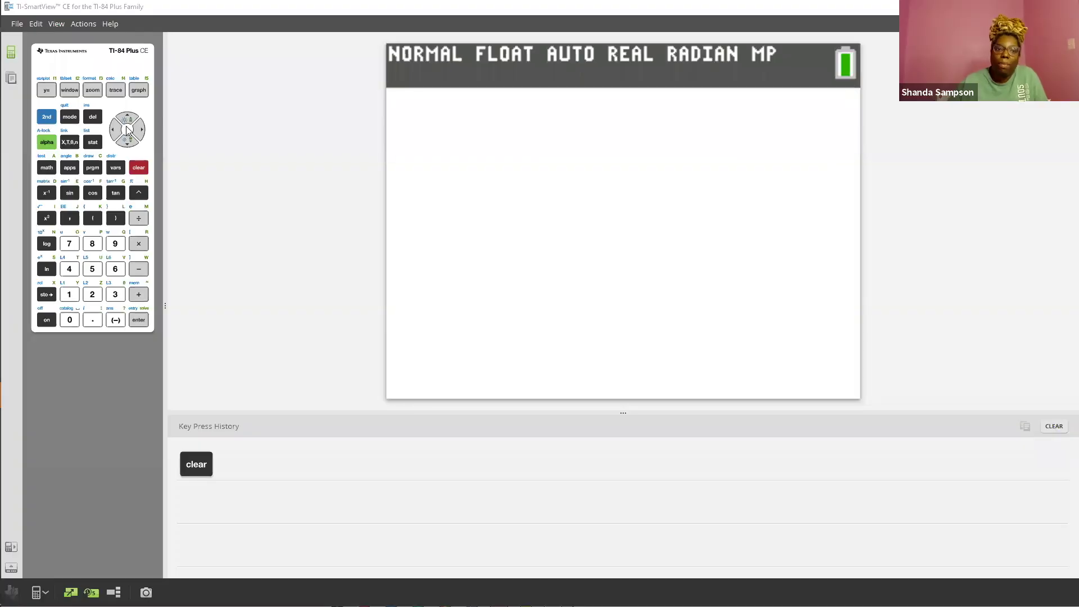
pyautogui.click(92, 141)
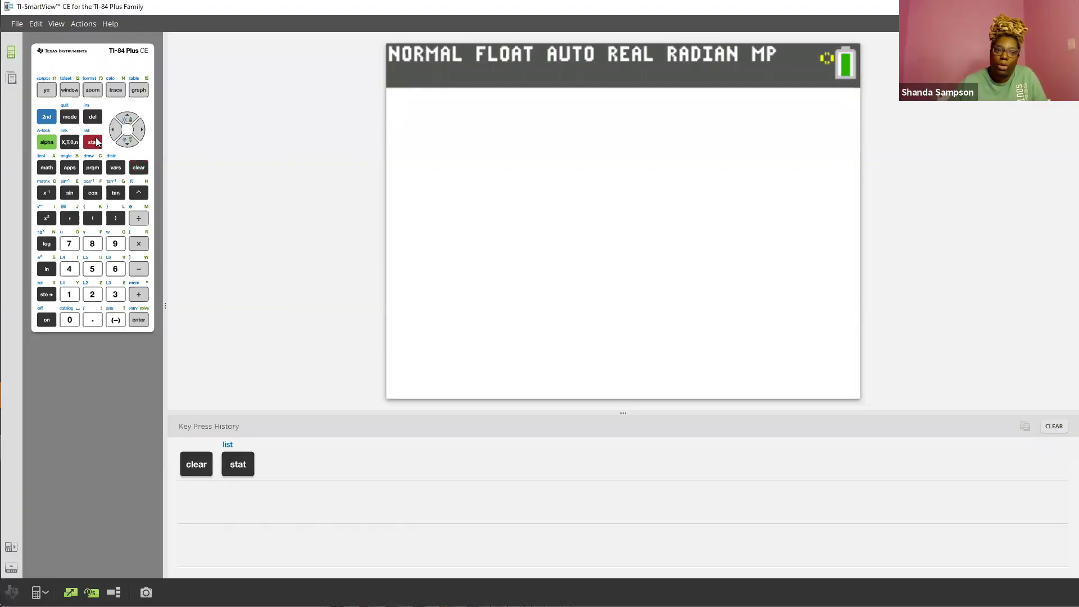
pyautogui.click(144, 131)
pyautogui.click(143, 130)
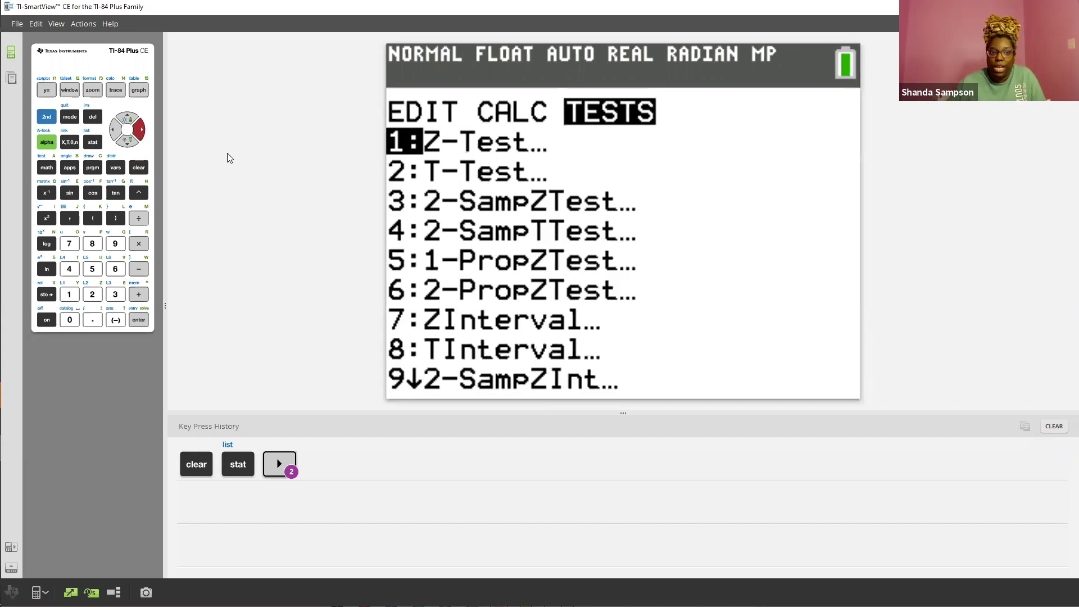
pyautogui.click(139, 319)
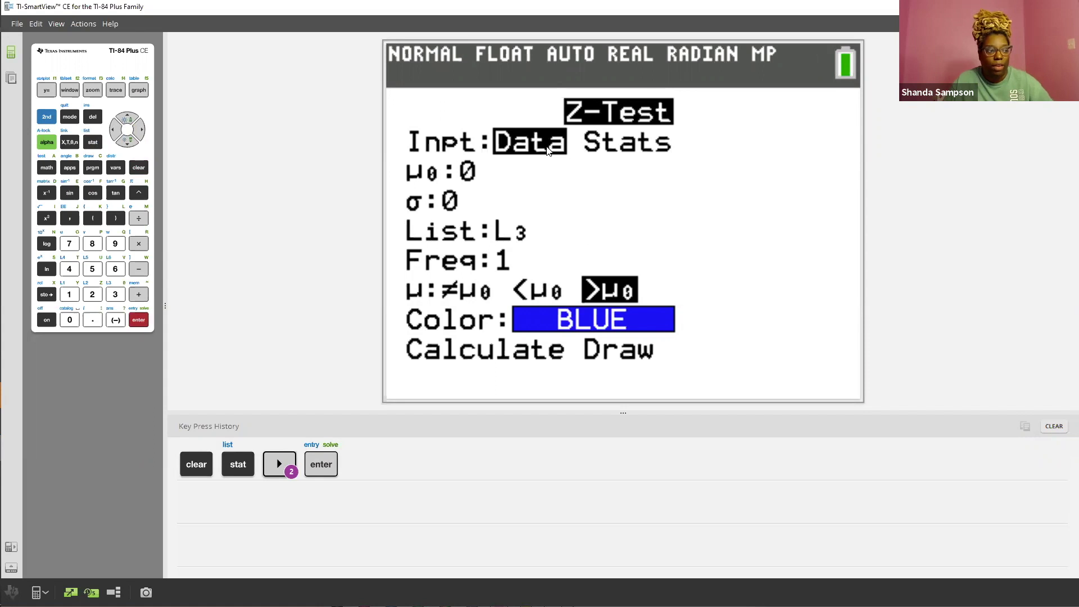
# Choose Stats input with μ0 25764, σ 7235, x̄ 23015, n 55, and the <μ0 alternative.
pyautogui.press('Right')
pyautogui.press('Return')
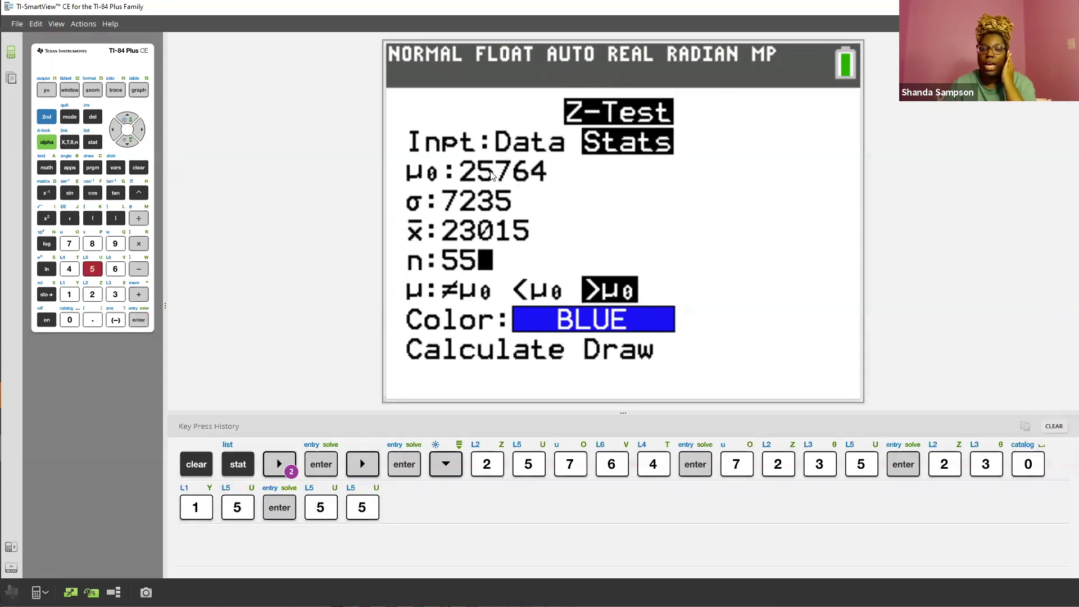
pyautogui.press('Down')
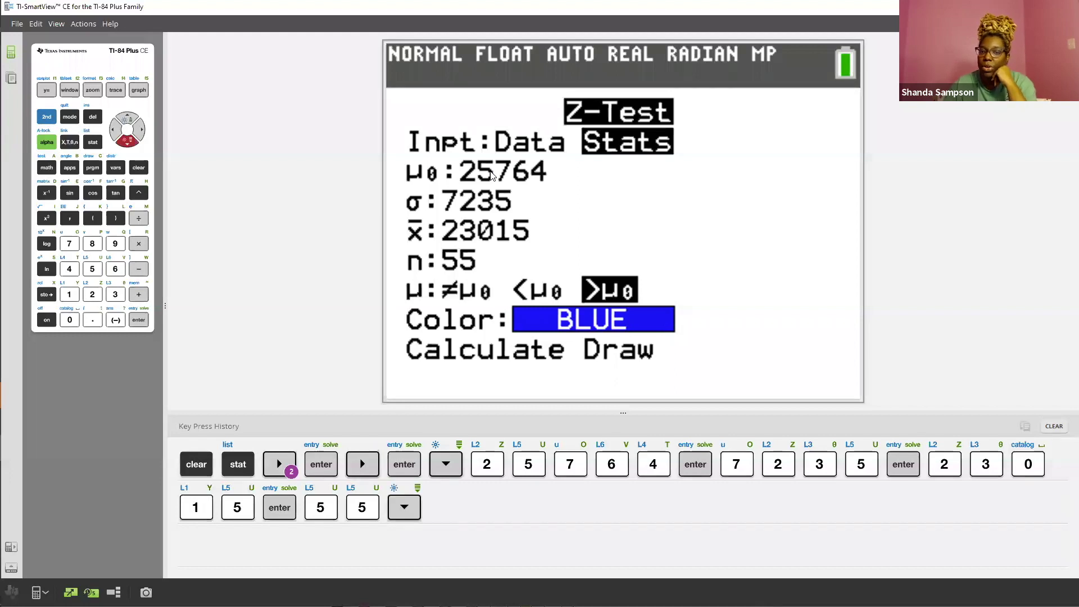
pyautogui.press('Up')
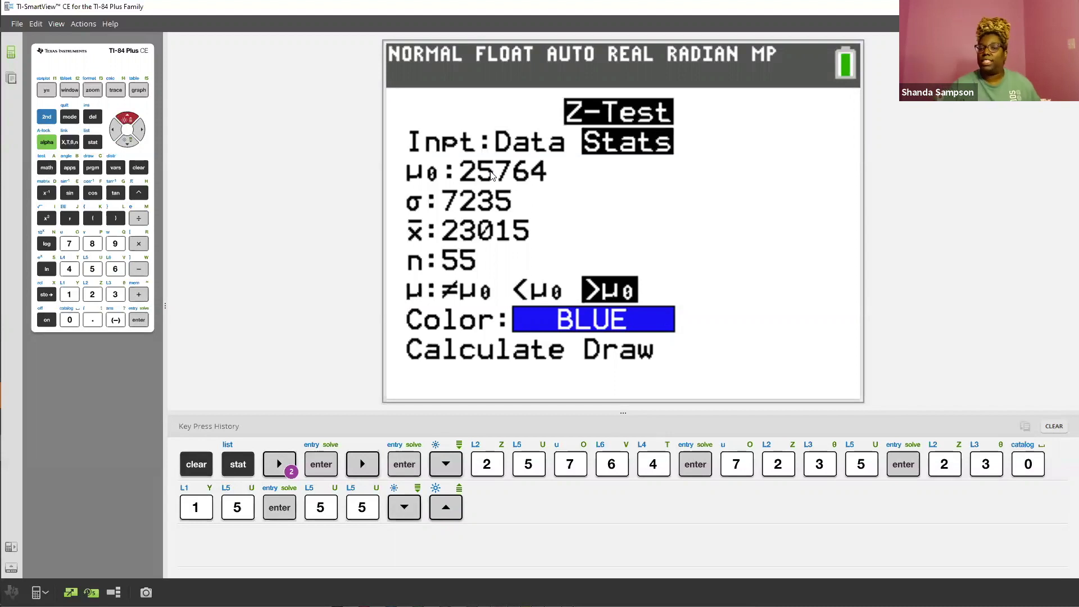
pyautogui.press('Down')
pyautogui.press('Right')
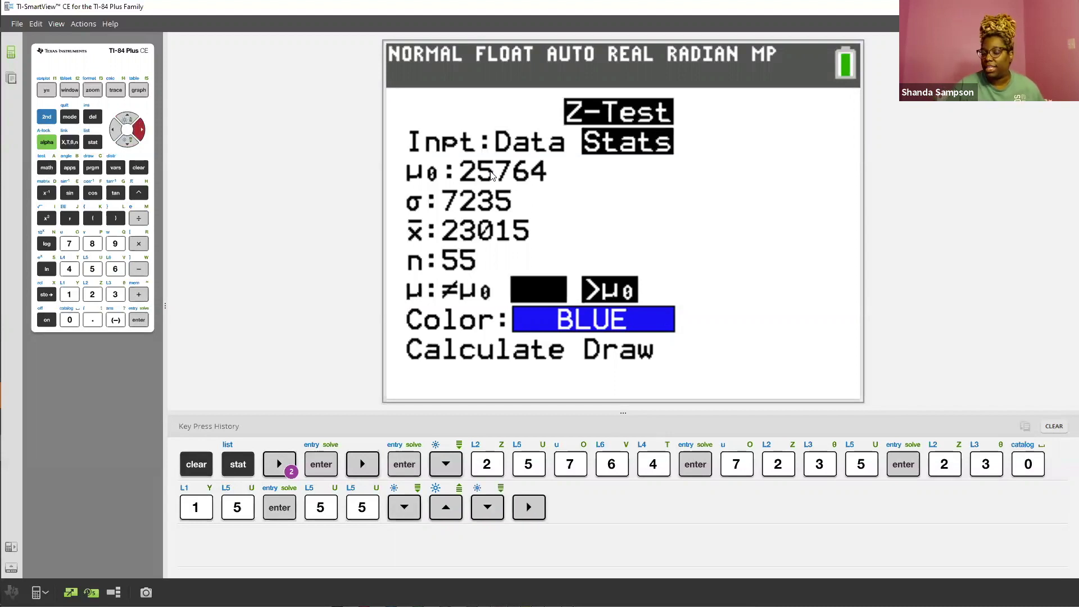
pyautogui.press('Return')
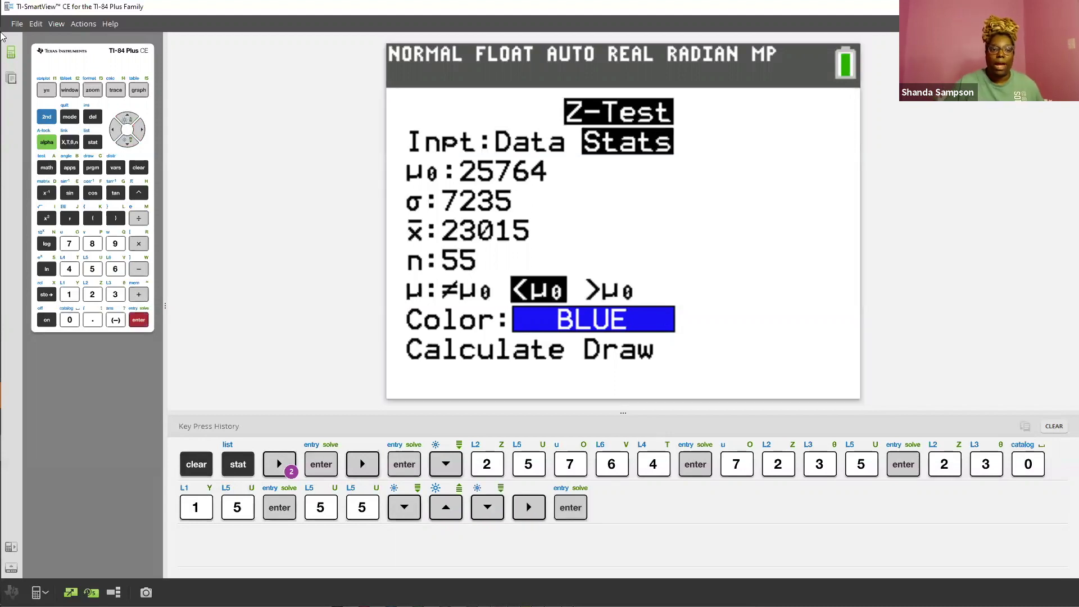
# Run Calculate on the Z-Test, giving z = −2.817847912 and p = 0.002417397.
pyautogui.moveTo(1, 35)
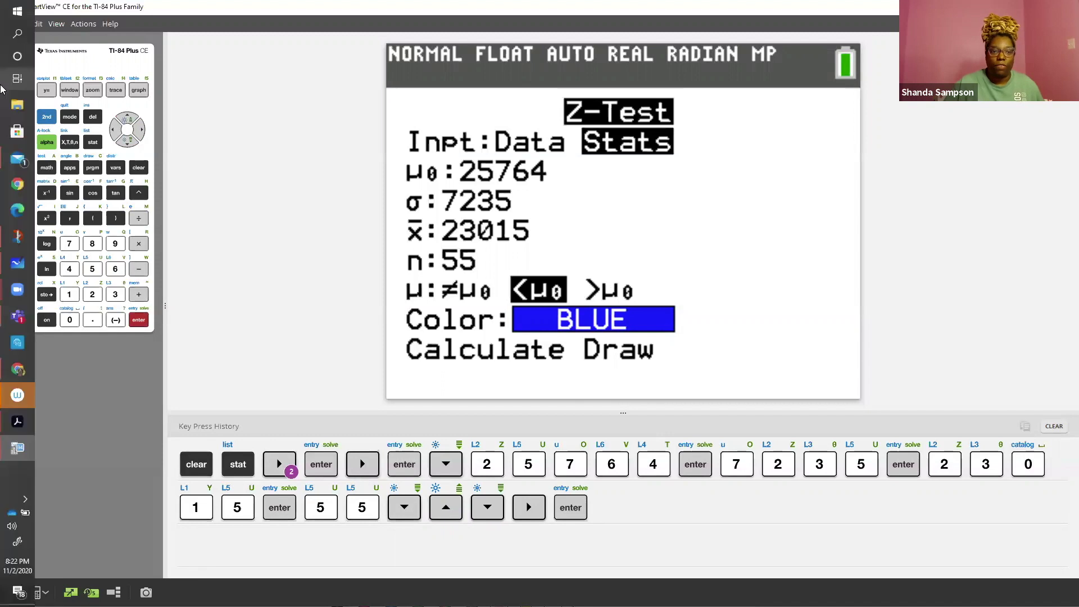
pyautogui.click(18, 264)
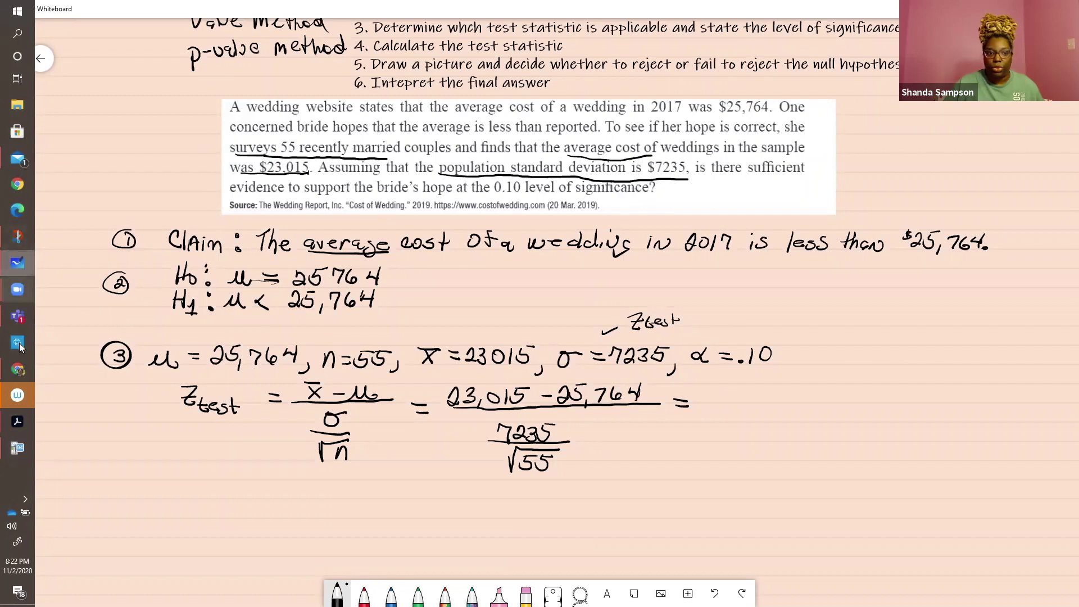
pyautogui.click(19, 447)
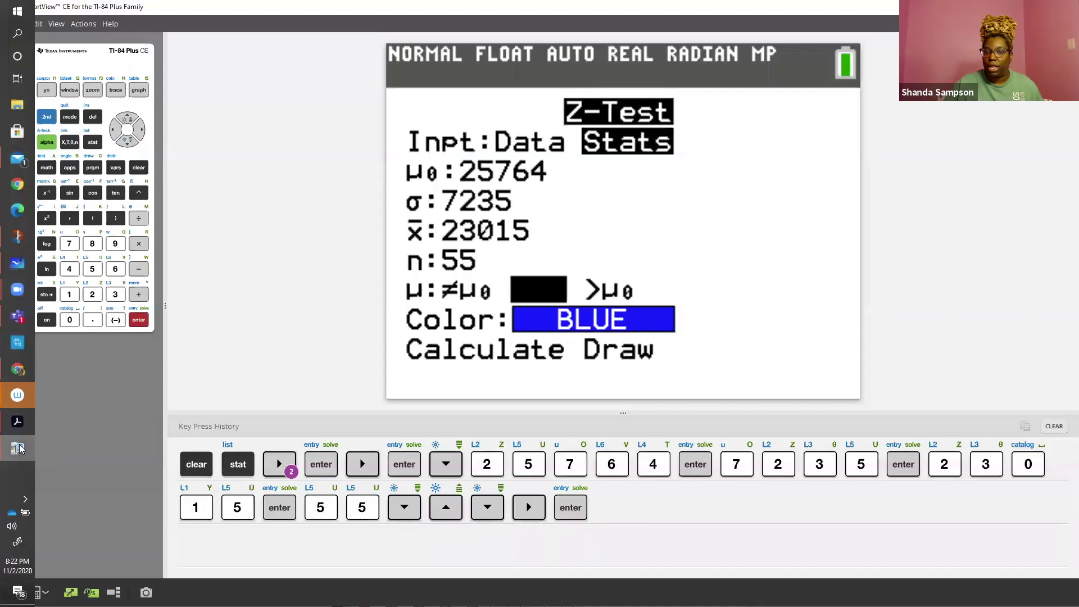
pyautogui.press('Down')
pyautogui.press('Down')
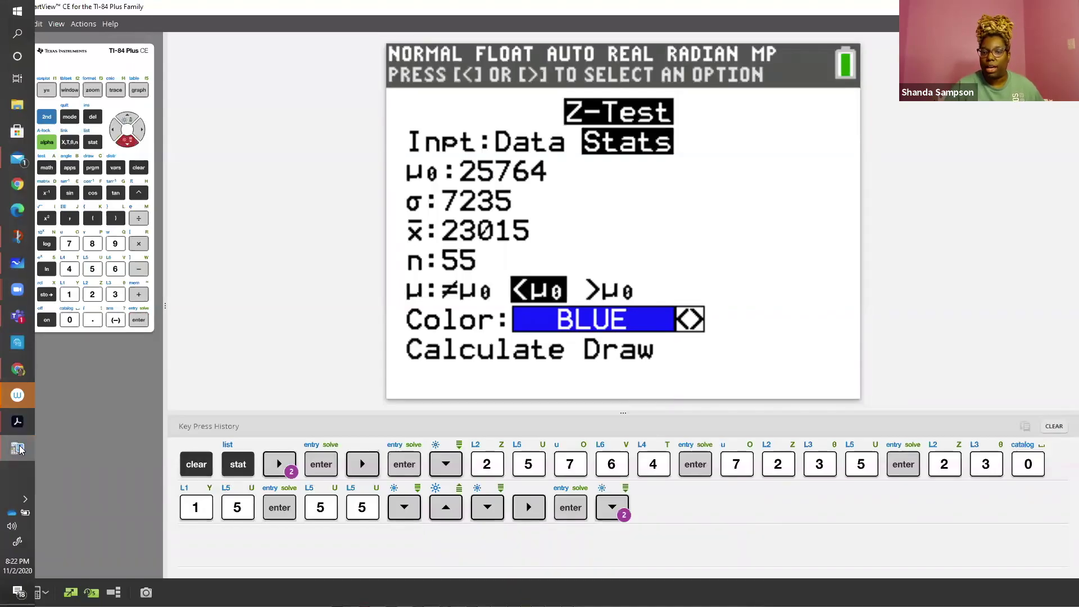
pyautogui.press('Return')
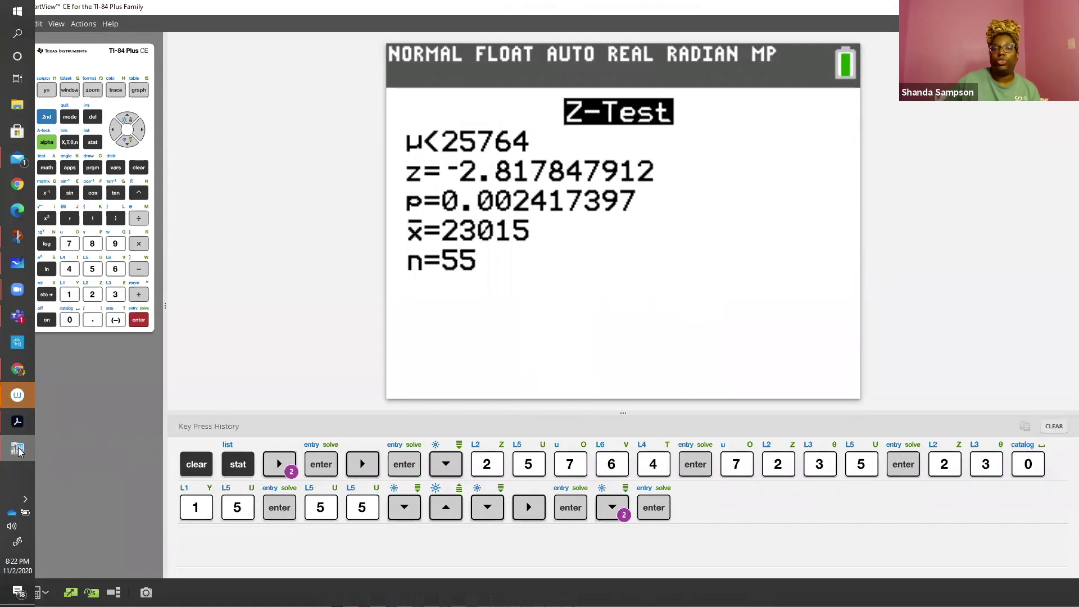
# Return to the whiteboard to record the result z ≈ −2.82.
pyautogui.click(19, 449)
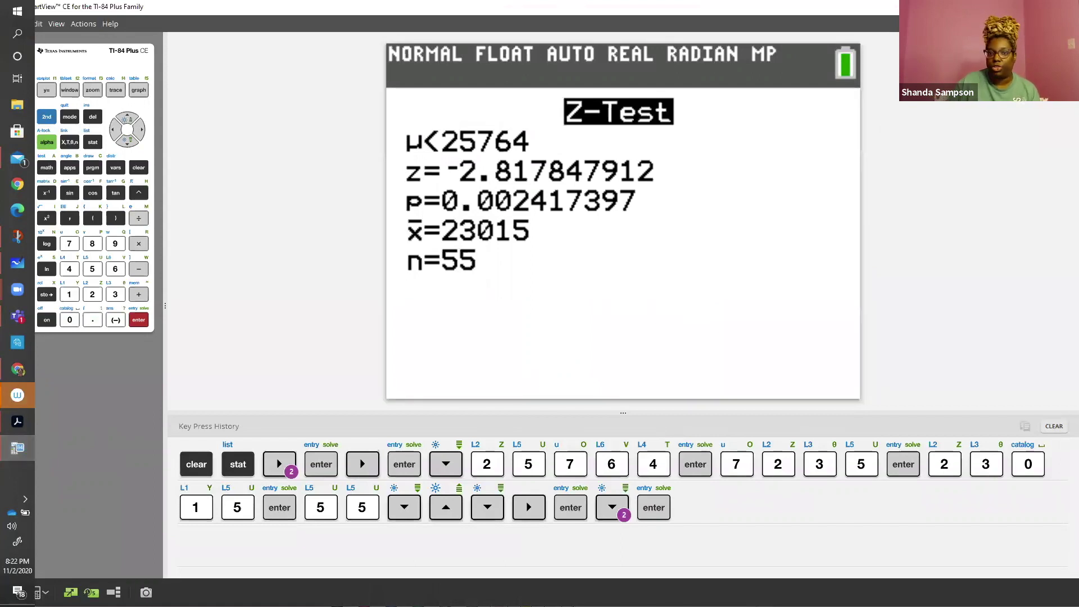
pyautogui.hotkey('alt', 'Tab')
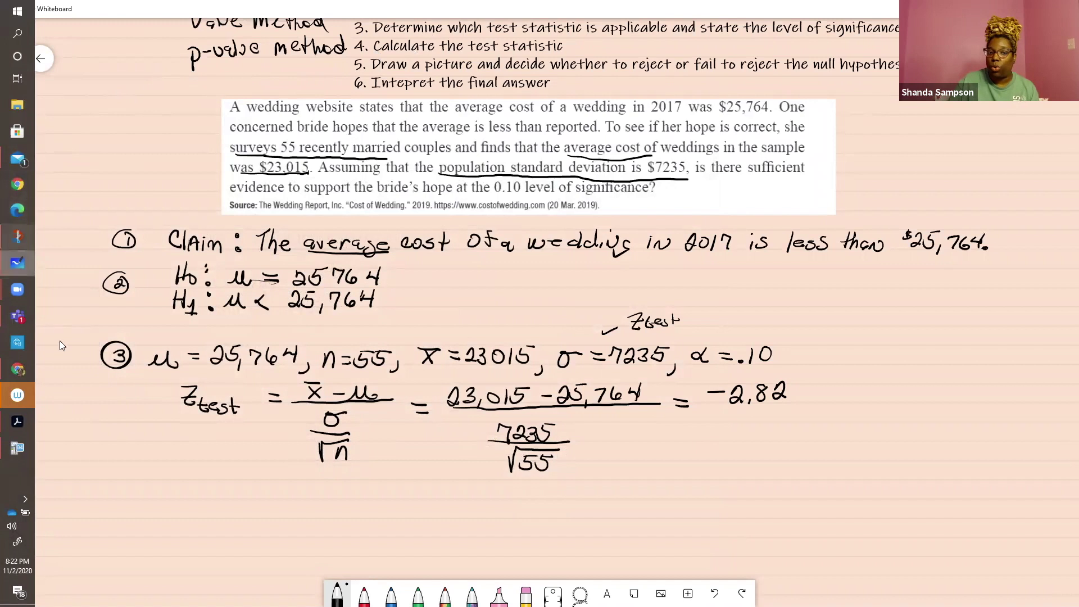
pyautogui.scroll(-3, 143, 438)
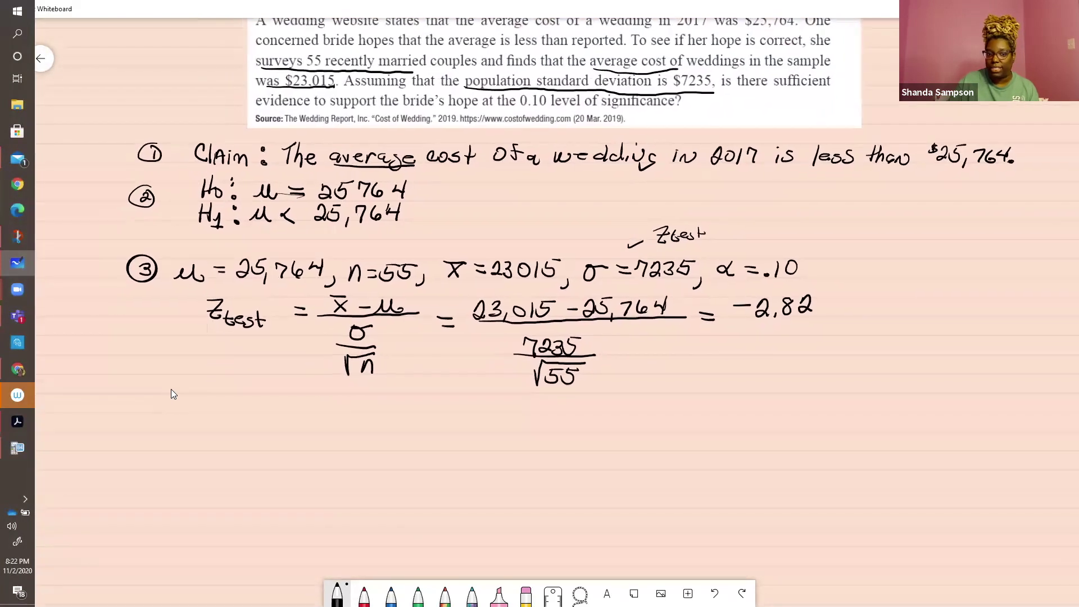
pyautogui.scroll(3, 176, 456)
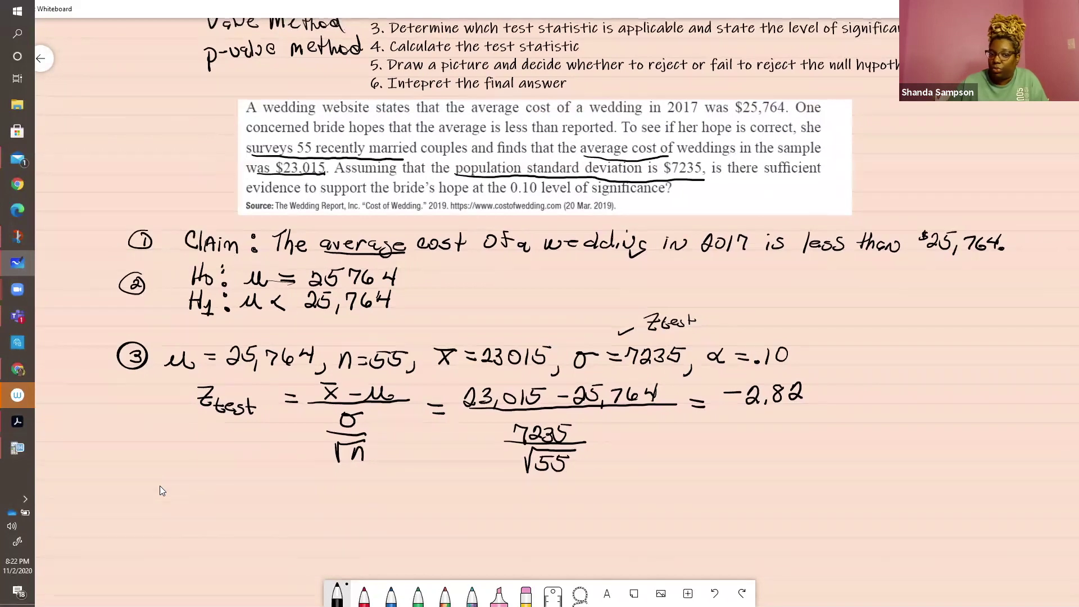
# Write a circled 4 with the heading 'Critical Value Method'.
pyautogui.scroll(1, 159, 485)
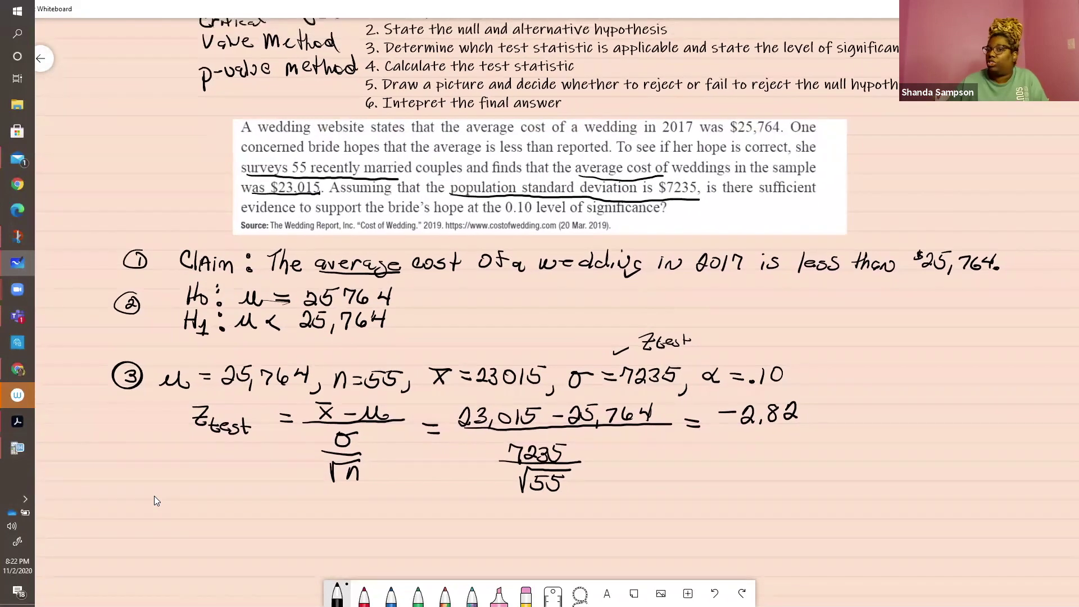
pyautogui.scroll(-2, 154, 489)
pyautogui.scroll(-1, 151, 444)
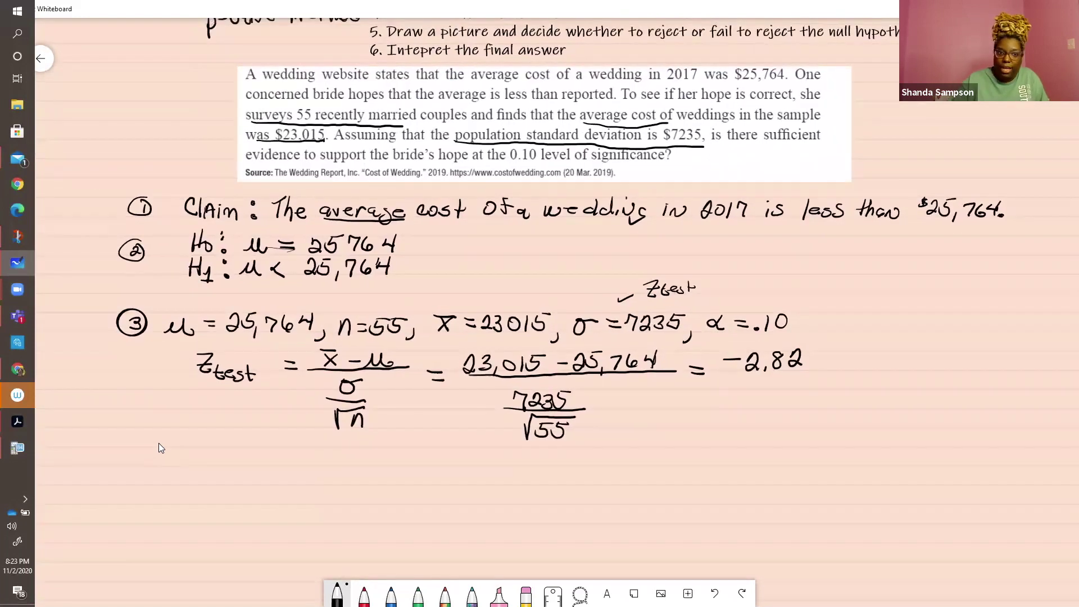
pyautogui.moveTo(146, 444); pyautogui.dragTo(138, 439)
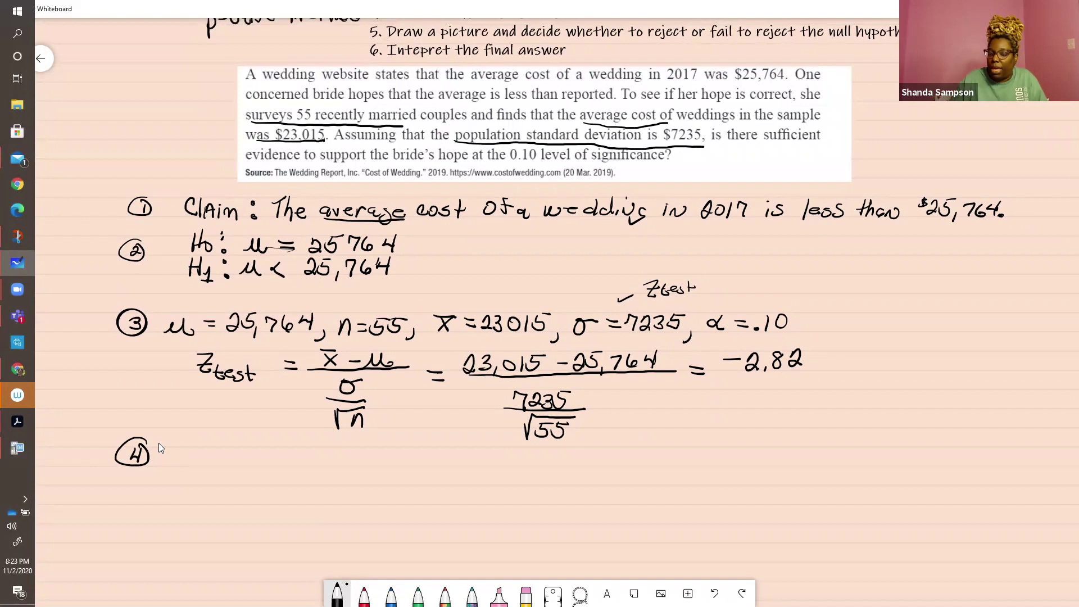
pyautogui.moveTo(204, 456)
pyautogui.mouseDown()
pyautogui.moveTo(227, 468)
pyautogui.moveTo(476, 457)
pyautogui.mouseUp()
# Sketch a bell curve over a horizontal axis below the heading.
pyautogui.scroll(-1, 205, 445)
pyautogui.scroll(-3, 208, 439)
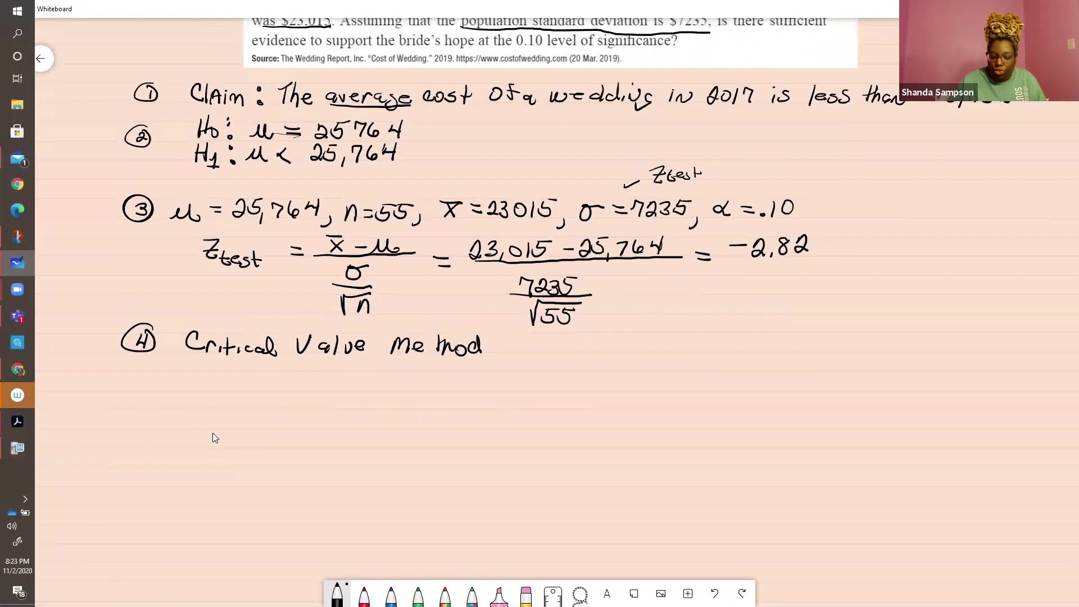
pyautogui.moveTo(221, 409); pyautogui.dragTo(330, 410)
pyautogui.moveTo(201, 401); pyautogui.dragTo(344, 396)
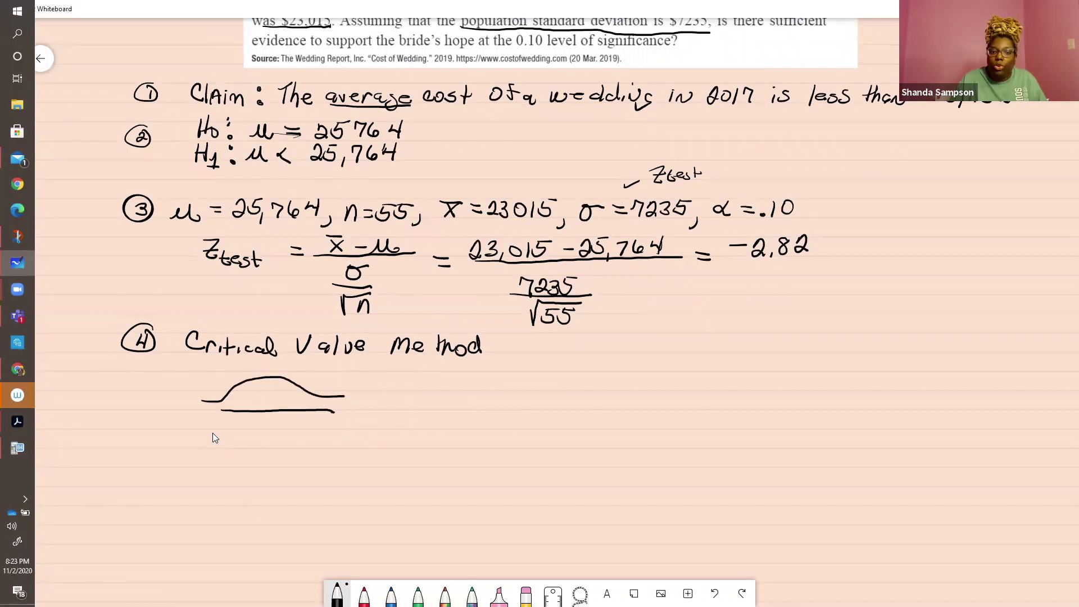
pyautogui.moveTo(194, 411); pyautogui.dragTo(216, 410)
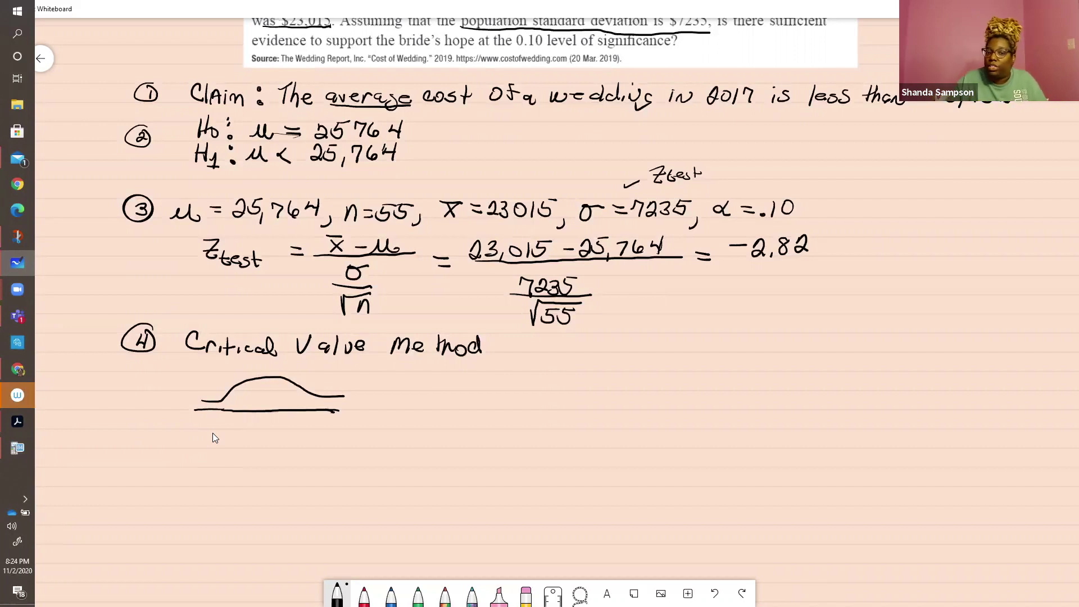
# Write α = .10 and Zcv = -1.28, then mark and label the -1.28 cutoff on the curve.
pyautogui.moveTo(63, 417)
pyautogui.mouseDown()
pyautogui.moveTo(99, 432)
pyautogui.moveTo(111, 420)
pyautogui.mouseUp()
pyautogui.click(91, 426)
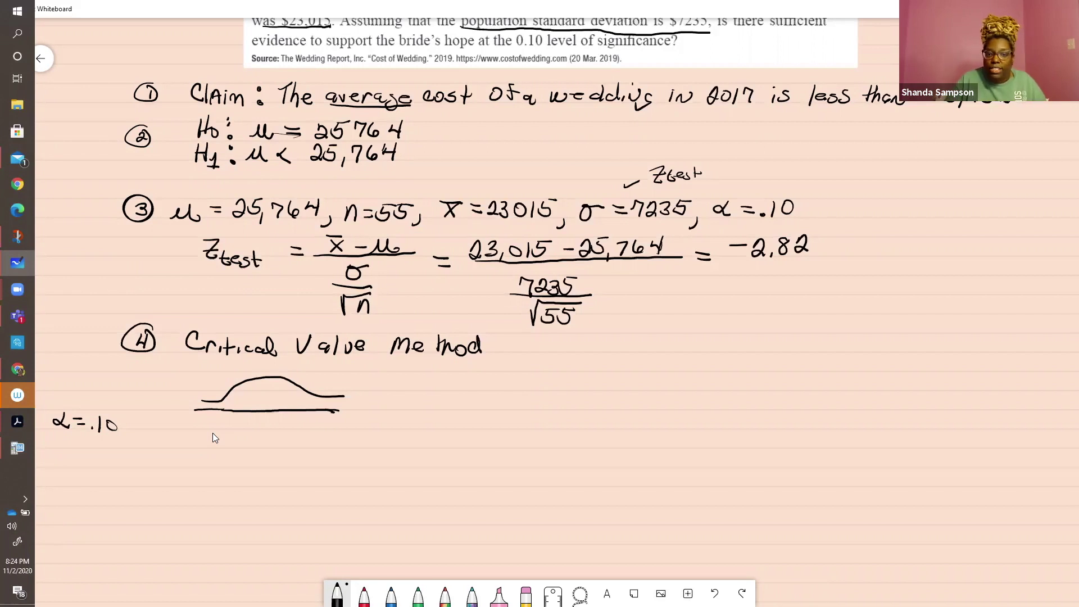
pyautogui.moveTo(452, 375)
pyautogui.mouseDown()
pyautogui.moveTo(471, 395)
pyautogui.moveTo(513, 379)
pyautogui.mouseUp()
pyautogui.moveTo(499, 385); pyautogui.dragTo(513, 385)
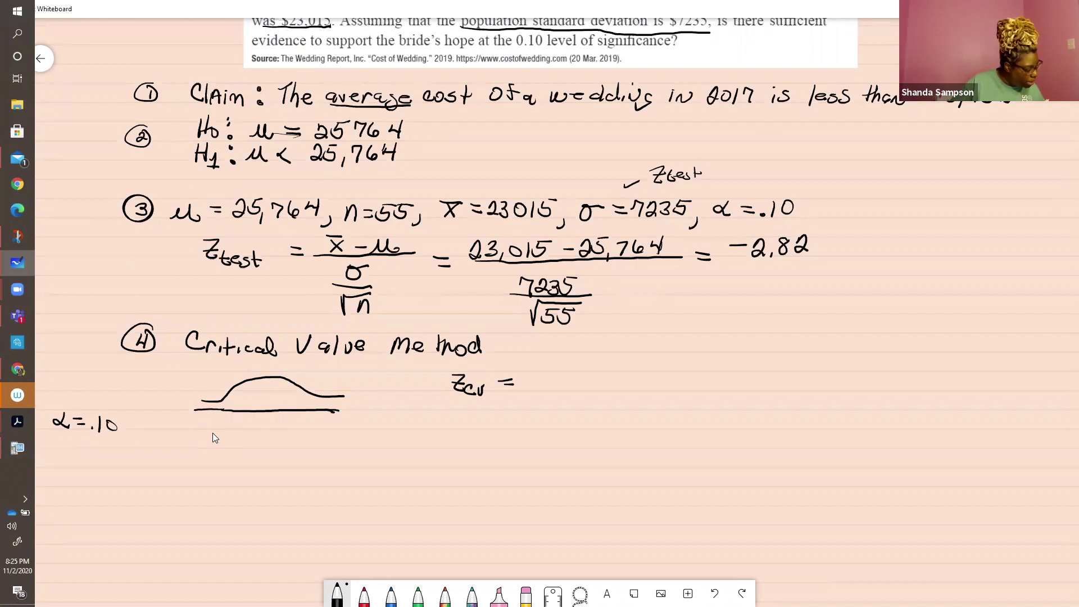
pyautogui.moveTo(529, 381); pyautogui.dragTo(544, 381)
pyautogui.moveTo(552, 370)
pyautogui.mouseDown()
pyautogui.moveTo(574, 377)
pyautogui.moveTo(588, 392)
pyautogui.moveTo(599, 370)
pyautogui.mouseUp()
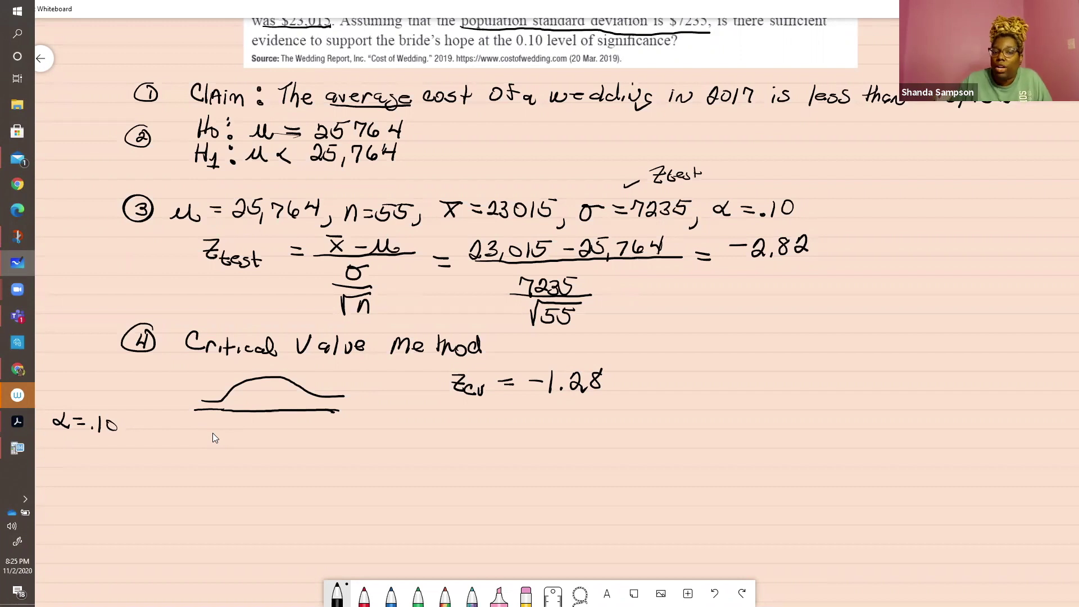
pyautogui.moveTo(248, 381)
pyautogui.mouseDown()
pyautogui.moveTo(243, 449)
pyautogui.moveTo(269, 450)
pyautogui.moveTo(231, 393)
pyautogui.moveTo(227, 407)
pyautogui.moveTo(206, 399)
pyautogui.moveTo(201, 411)
pyautogui.moveTo(190, 384)
pyautogui.mouseUp()
pyautogui.click(250, 448)
# Label the left tail 'critical region' with a pointer to 'Rejection Region', and mark the rest FTR.
pyautogui.moveTo(196, 370); pyautogui.dragTo(245, 365)
pyautogui.moveTo(205, 383); pyautogui.dragTo(245, 373)
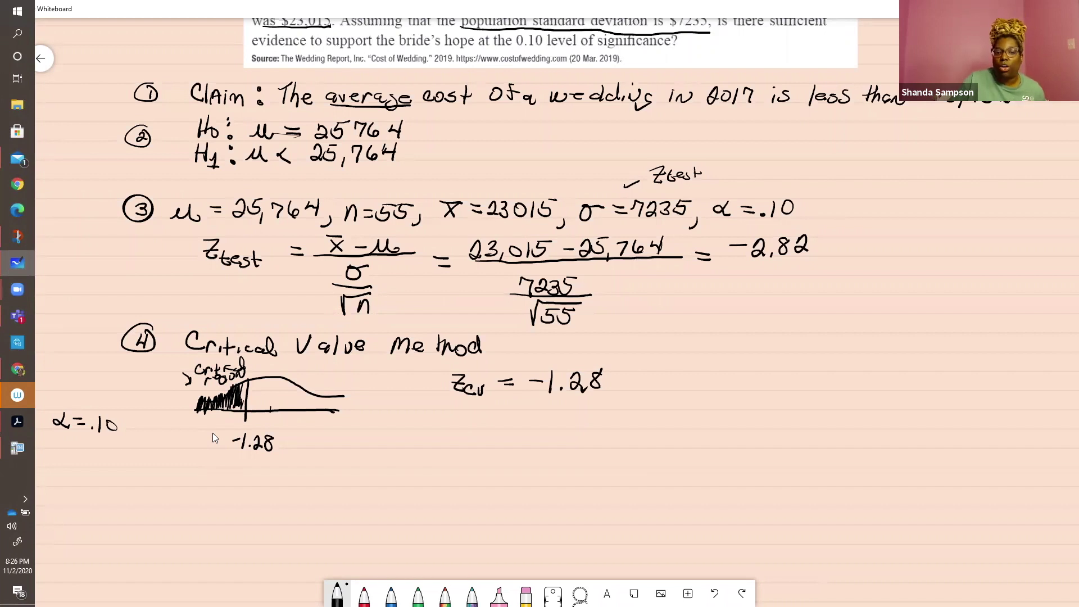
pyautogui.moveTo(194, 414)
pyautogui.mouseDown()
pyautogui.moveTo(197, 455)
pyautogui.moveTo(167, 482)
pyautogui.moveTo(222, 503)
pyautogui.mouseUp()
pyautogui.moveTo(332, 371)
pyautogui.mouseDown()
pyautogui.moveTo(312, 386)
pyautogui.moveTo(322, 387)
pyautogui.moveTo(276, 394)
pyautogui.moveTo(292, 388)
pyautogui.mouseUp()
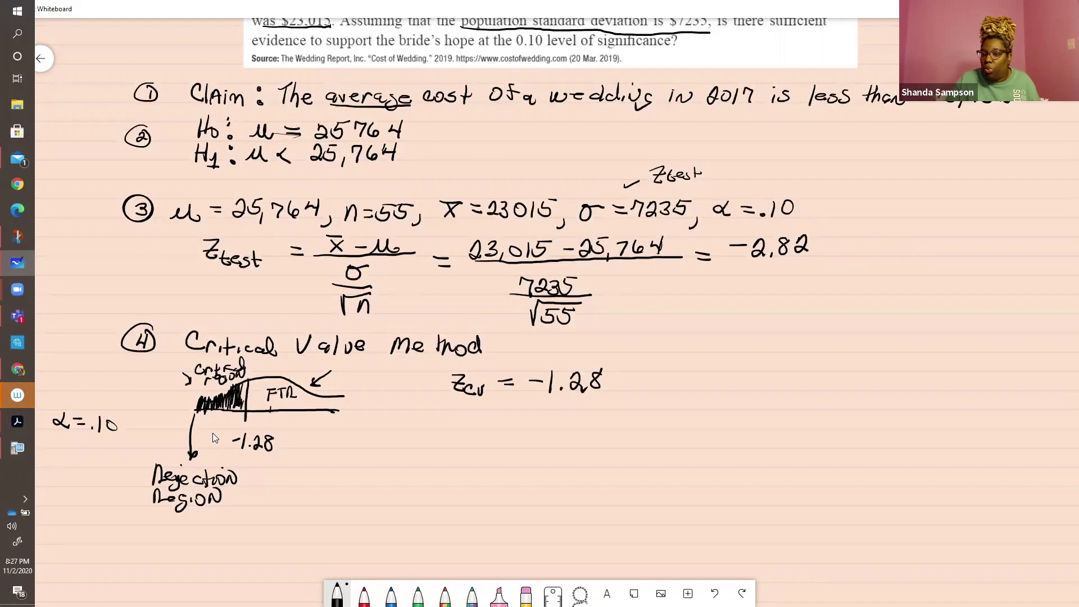
# In red, circle -2.82 and draw an arrow labelled 'test stat -2.82' into the rejection region.
pyautogui.click(364, 595)
pyautogui.moveTo(849, 241)
pyautogui.mouseDown()
pyautogui.moveTo(827, 225)
pyautogui.moveTo(846, 236)
pyautogui.mouseUp()
pyautogui.moveTo(151, 412); pyautogui.dragTo(189, 408)
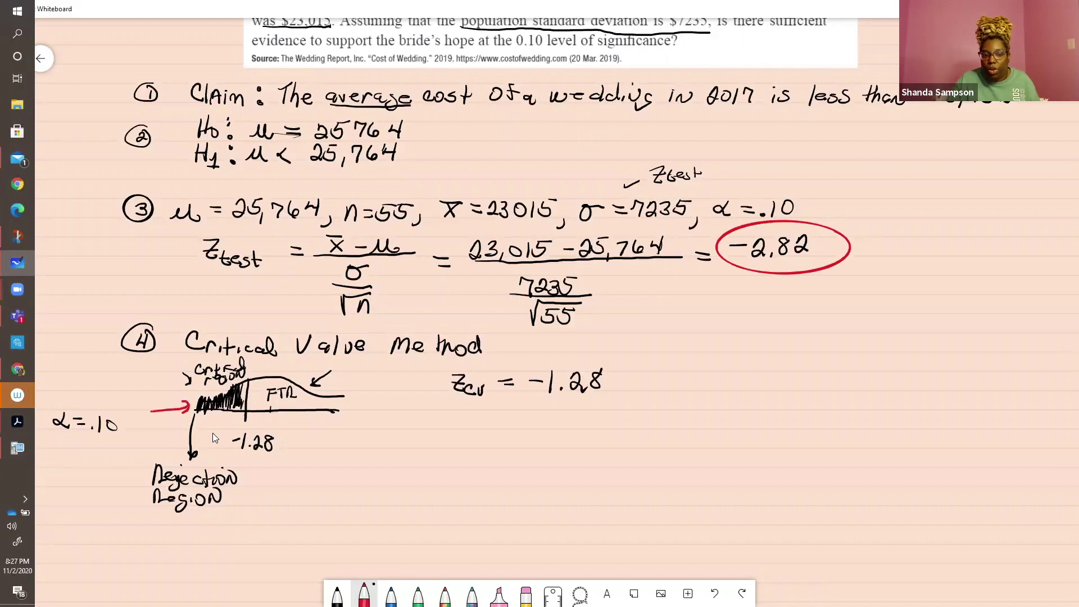
pyautogui.moveTo(121, 406); pyautogui.dragTo(155, 400)
pyautogui.moveTo(131, 420); pyautogui.dragTo(156, 417)
pyautogui.moveTo(157, 428); pyautogui.dragTo(191, 423)
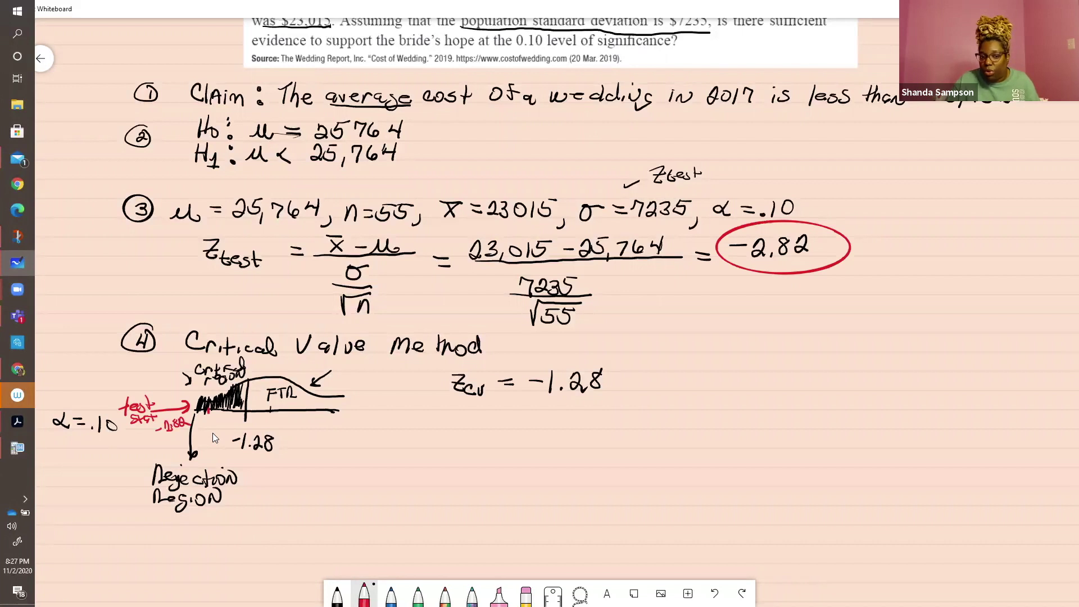
# In black ink, write step 5 with a circled 5: 'Reject Ho'.
pyautogui.click(338, 595)
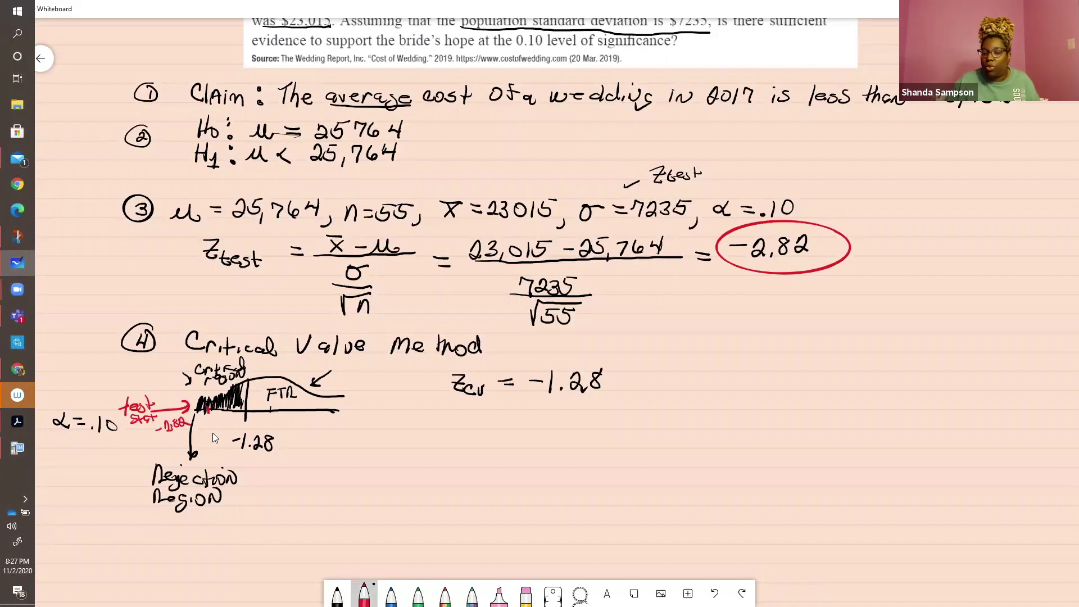
pyautogui.scroll(-1, 77, 118)
pyautogui.moveTo(124, 503); pyautogui.dragTo(120, 504)
pyautogui.moveTo(130, 509); pyautogui.dragTo(125, 524)
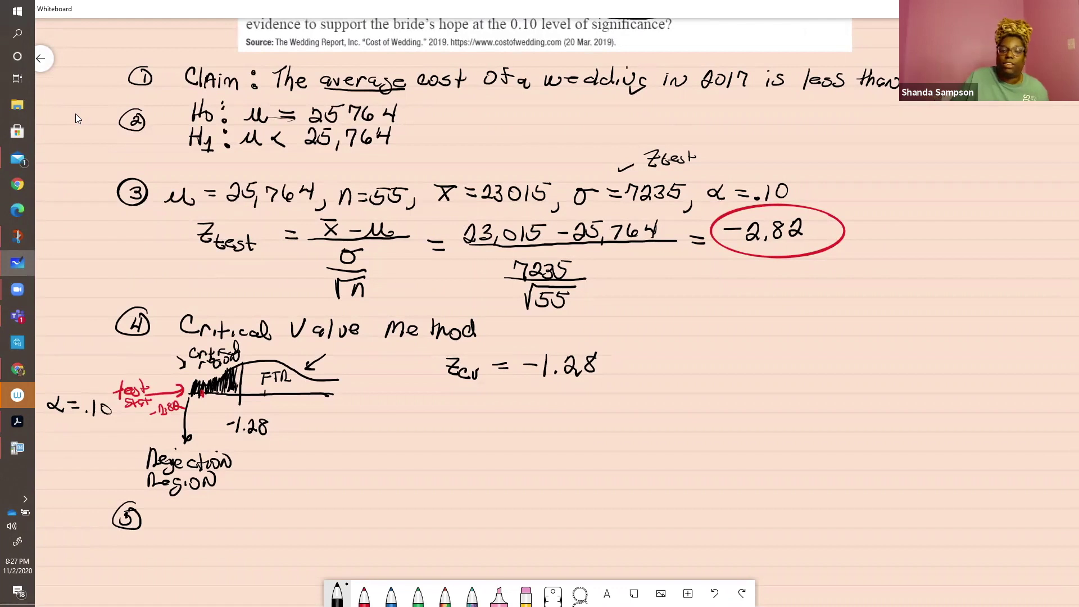
pyautogui.moveTo(161, 509)
pyautogui.mouseDown()
pyautogui.moveTo(181, 521)
pyautogui.moveTo(186, 538)
pyautogui.moveTo(208, 528)
pyautogui.mouseUp()
pyautogui.moveTo(222, 522)
pyautogui.mouseDown()
pyautogui.moveTo(215, 529)
pyautogui.moveTo(236, 527)
pyautogui.mouseUp()
pyautogui.moveTo(227, 520); pyautogui.dragTo(267, 518)
pyautogui.moveTo(267, 506)
pyautogui.mouseDown()
pyautogui.moveTo(267, 529)
pyautogui.moveTo(278, 518)
pyautogui.mouseUp()
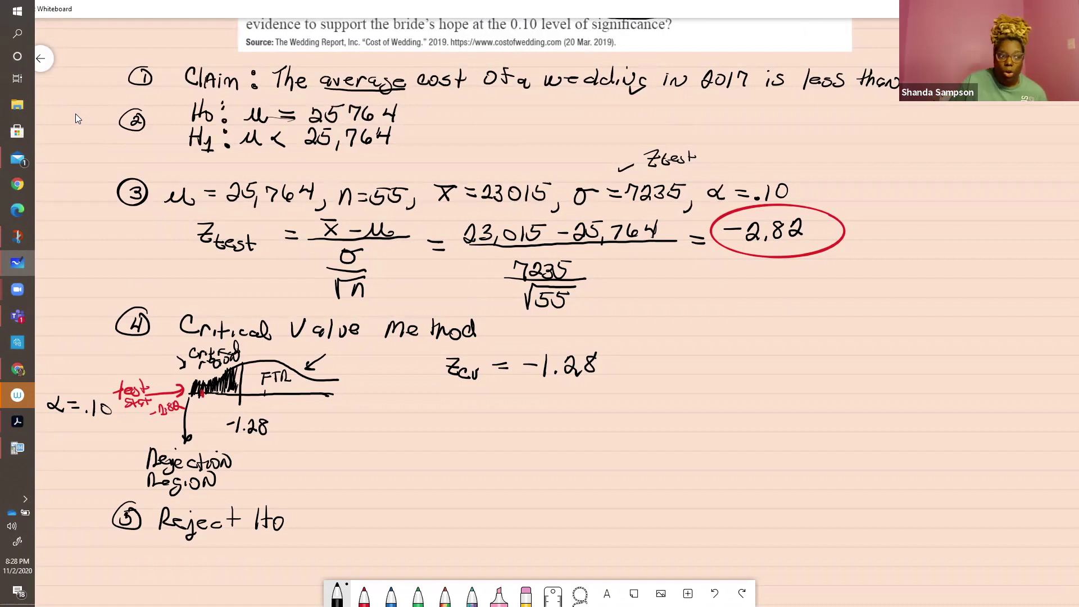
# Strike through the H0 line with the rainbow pen, then return to black ink.
pyautogui.click(444, 594)
pyautogui.moveTo(506, 393)
pyautogui.mouseDown()
pyautogui.moveTo(508, 419)
pyautogui.moveTo(548, 416)
pyautogui.mouseUp()
pyautogui.moveTo(216, 135); pyautogui.dragTo(455, 135)
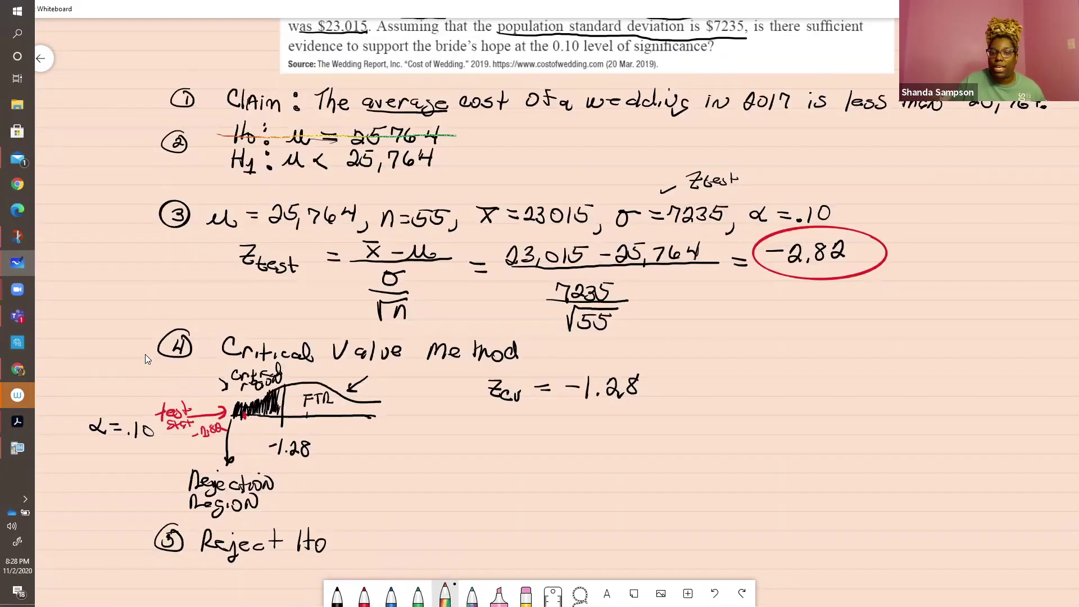
pyautogui.scroll(-3, 384, 482)
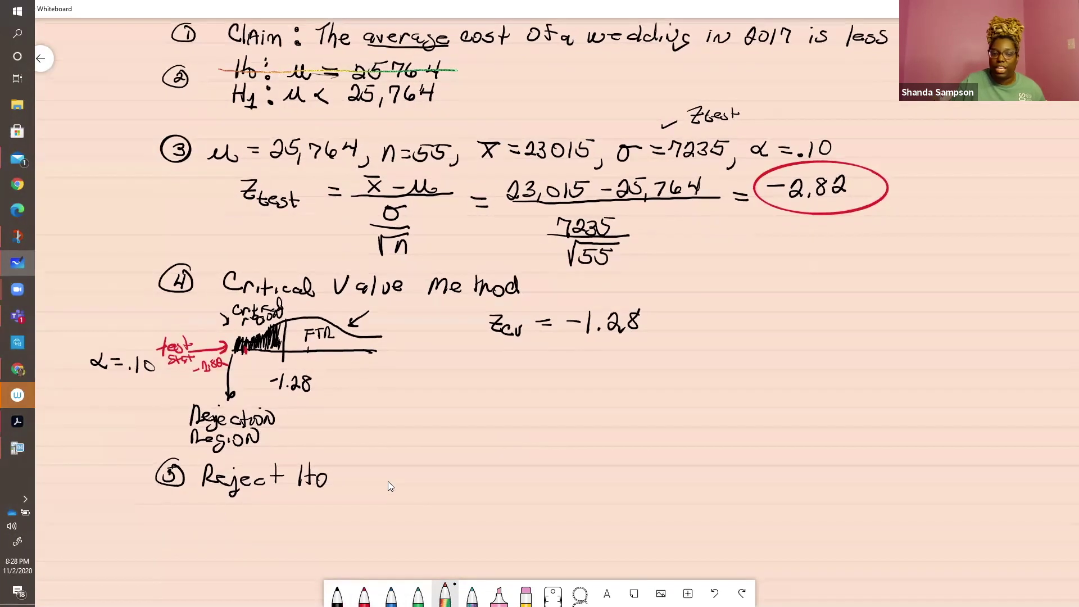
pyautogui.hotkey('ctrl', '1')
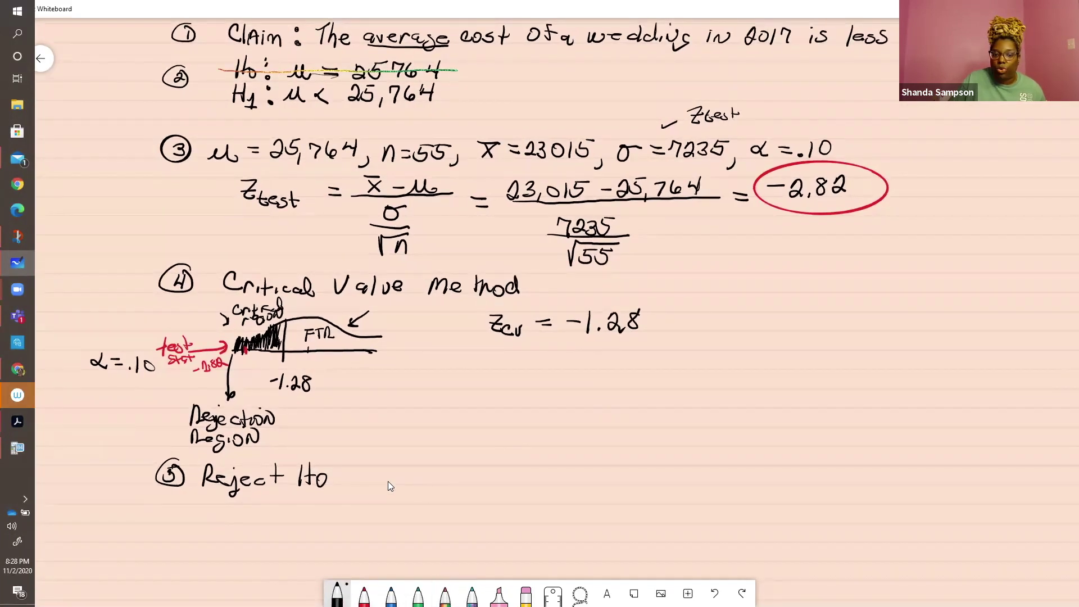
# Write a circled 6 and begin 'There is sufficient evidence to support the claim that'.
pyautogui.moveTo(164, 494); pyautogui.dragTo(163, 496)
pyautogui.moveTo(167, 500); pyautogui.dragTo(160, 516)
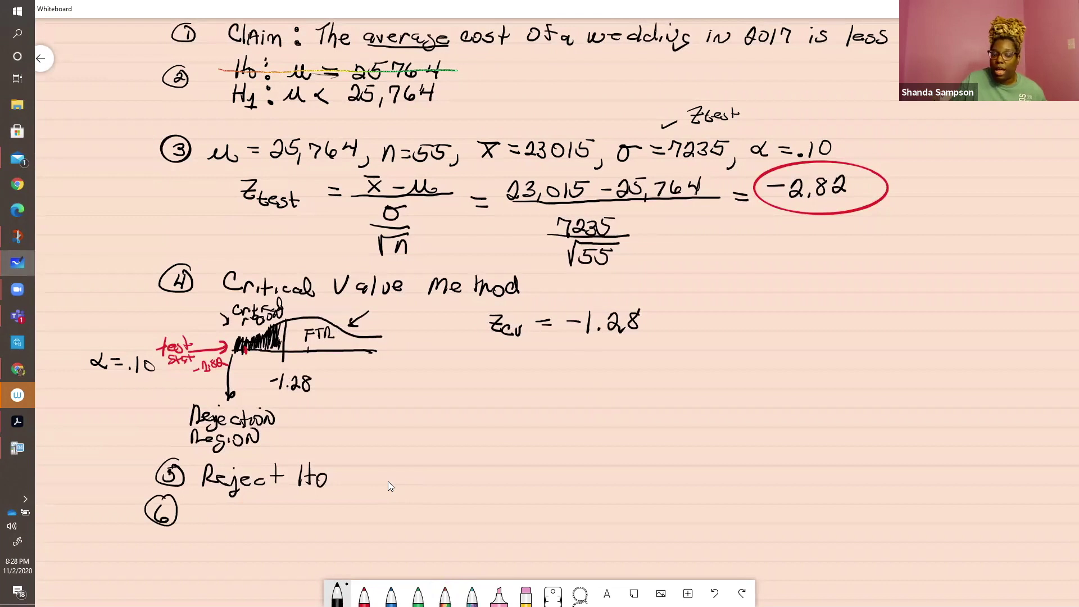
pyautogui.moveTo(201, 503)
pyautogui.mouseDown()
pyautogui.moveTo(200, 527)
pyautogui.moveTo(447, 511)
pyautogui.moveTo(611, 531)
pyautogui.moveTo(658, 523)
pyautogui.mouseUp()
pyautogui.moveTo(672, 506); pyautogui.dragTo(711, 520)
pyautogui.moveTo(722, 509)
pyautogui.mouseDown()
pyautogui.moveTo(742, 523)
pyautogui.moveTo(784, 522)
pyautogui.mouseUp()
pyautogui.moveTo(787, 506)
pyautogui.mouseDown()
pyautogui.moveTo(811, 523)
pyautogui.moveTo(845, 505)
pyautogui.mouseUp()
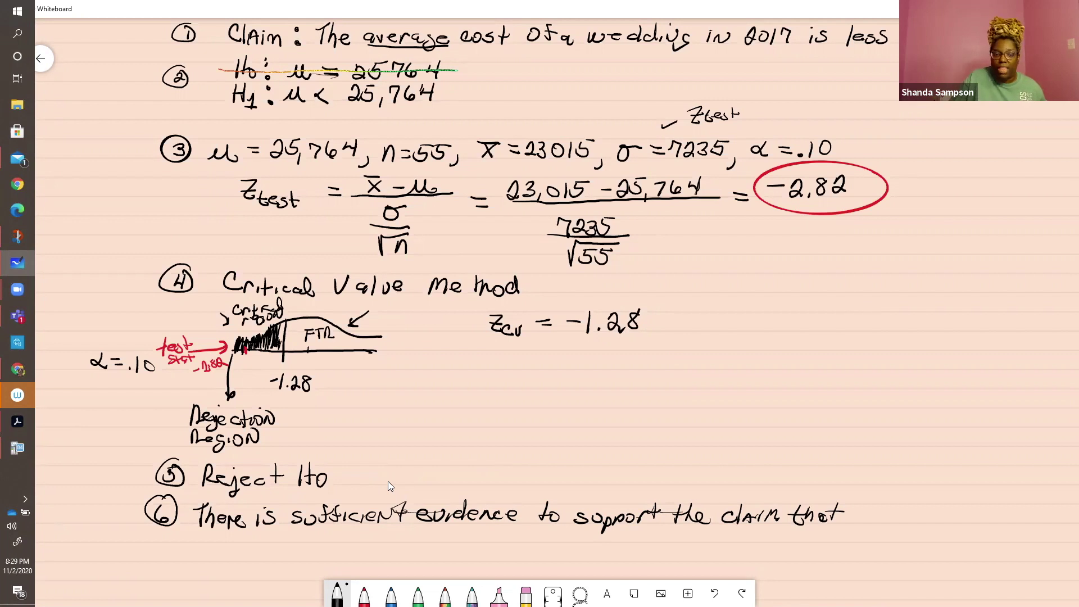
# Finish the conclusion that average 2017 wedding cost is less than $25,764, and draw a vertical divider.
pyautogui.moveTo(201, 531)
pyautogui.mouseDown()
pyautogui.moveTo(210, 550)
pyautogui.moveTo(509, 549)
pyautogui.mouseUp()
pyautogui.moveTo(513, 540); pyautogui.dragTo(549, 546)
pyautogui.moveTo(564, 539)
pyautogui.mouseDown()
pyautogui.moveTo(572, 549)
pyautogui.moveTo(587, 538)
pyautogui.moveTo(625, 549)
pyautogui.mouseUp()
pyautogui.moveTo(629, 535); pyautogui.dragTo(631, 549)
pyautogui.moveTo(633, 533)
pyautogui.mouseDown()
pyautogui.moveTo(641, 547)
pyautogui.moveTo(727, 547)
pyautogui.mouseUp()
pyautogui.moveTo(741, 528)
pyautogui.mouseDown()
pyautogui.moveTo(781, 548)
pyautogui.moveTo(826, 544)
pyautogui.mouseUp()
pyautogui.moveTo(818, 531)
pyautogui.mouseDown()
pyautogui.moveTo(829, 534)
pyautogui.moveTo(823, 552)
pyautogui.moveTo(840, 547)
pyautogui.mouseUp()
pyautogui.moveTo(856, 532)
pyautogui.mouseDown()
pyautogui.moveTo(849, 544)
pyautogui.moveTo(872, 543)
pyautogui.mouseUp()
pyautogui.moveTo(881, 543); pyautogui.dragTo(883, 544)
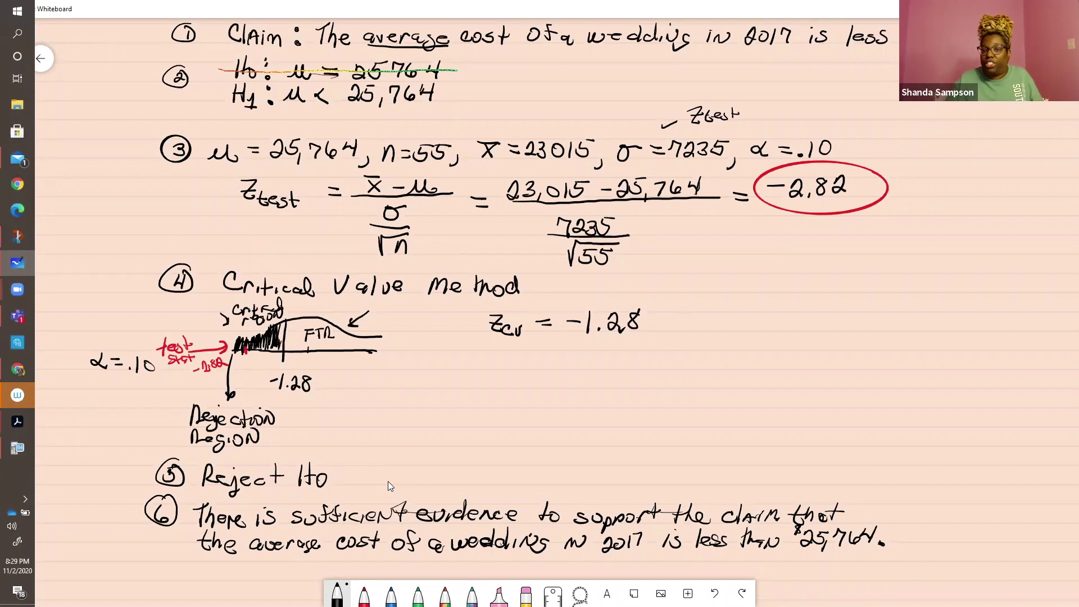
pyautogui.moveTo(668, 275)
pyautogui.mouseDown()
pyautogui.moveTo(670, 374)
pyautogui.moveTo(654, 461)
pyautogui.mouseUp()
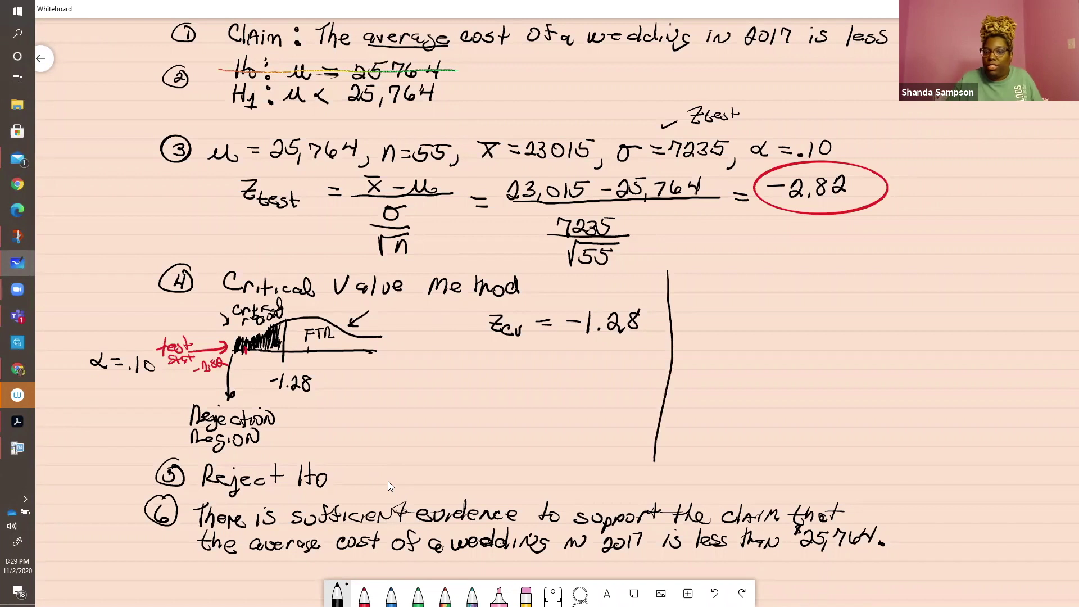
# Write the heading 'P-Value Method' right of the divider and underline it.
pyautogui.moveTo(706, 272); pyautogui.dragTo(710, 282)
pyautogui.moveTo(724, 285)
pyautogui.mouseDown()
pyautogui.moveTo(749, 278)
pyautogui.moveTo(776, 293)
pyautogui.mouseUp()
pyautogui.moveTo(779, 283); pyautogui.dragTo(928, 284)
pyautogui.moveTo(703, 299); pyautogui.dragTo(946, 293)
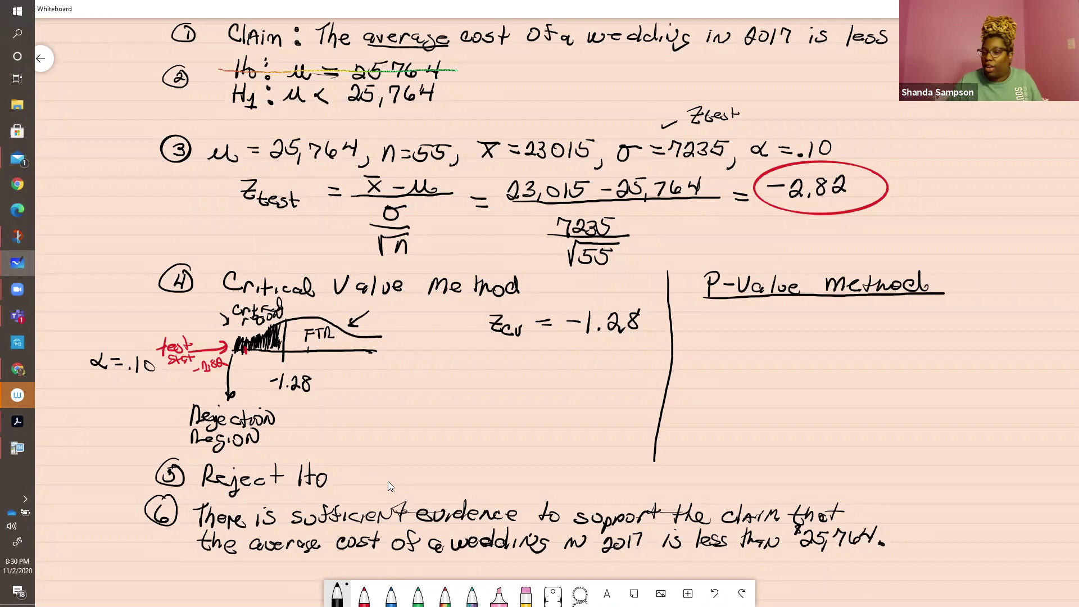
# Write 'p-value vs alpha' beneath the P-Value Method heading.
pyautogui.moveTo(714, 321); pyautogui.dragTo(711, 343)
pyautogui.moveTo(711, 323); pyautogui.dragTo(807, 331)
pyautogui.moveTo(830, 321); pyautogui.dragTo(859, 332)
pyautogui.moveTo(879, 324)
pyautogui.mouseDown()
pyautogui.moveTo(916, 343)
pyautogui.moveTo(933, 334)
pyautogui.mouseUp()
pyautogui.moveTo(935, 322); pyautogui.dragTo(952, 334)
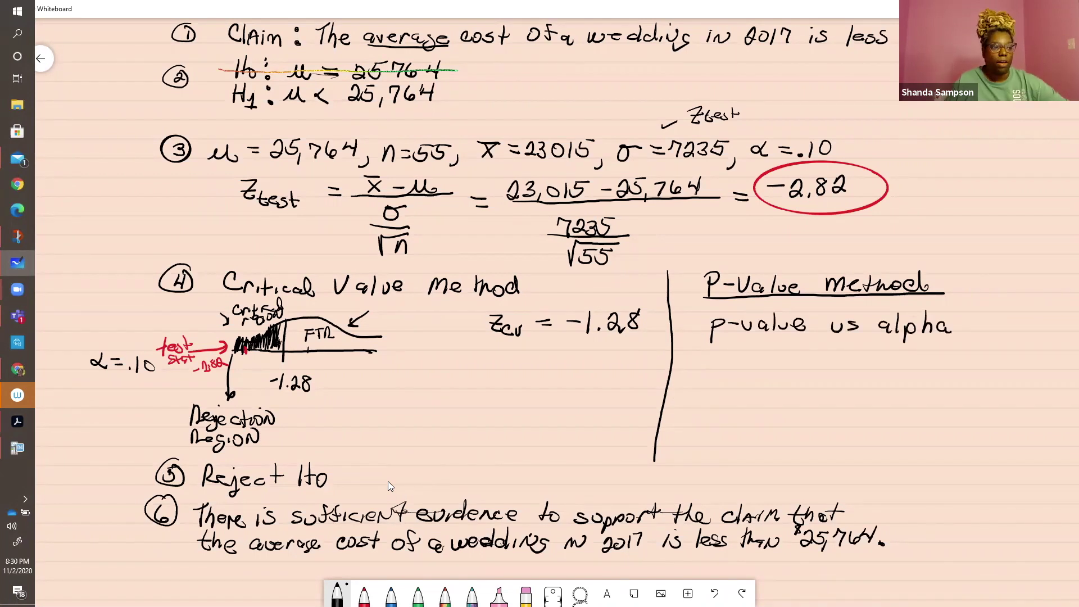